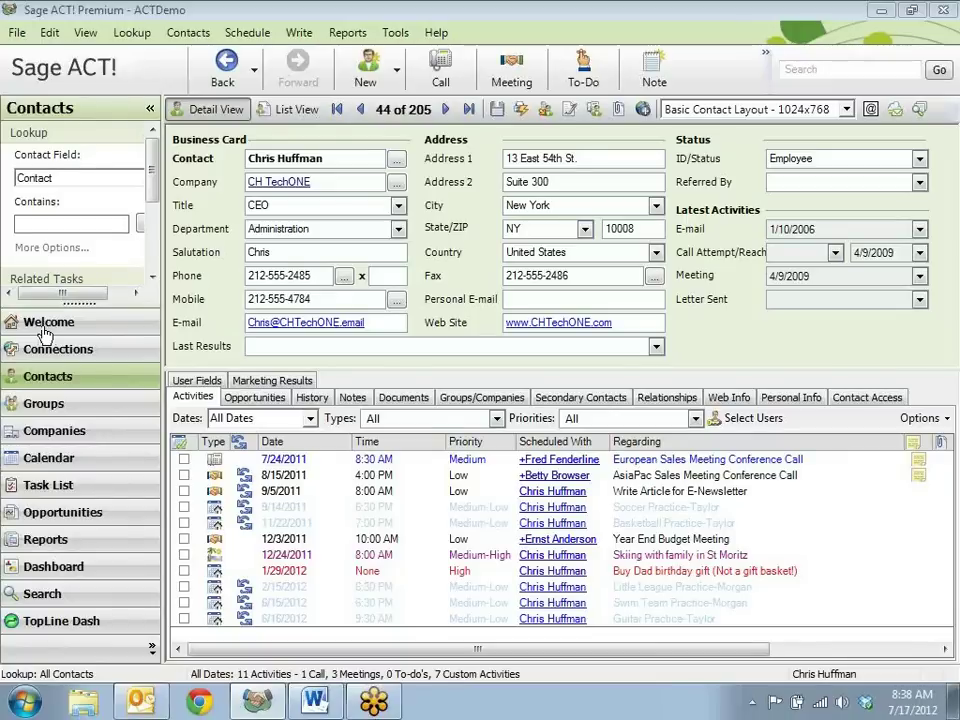
Look up the Yellow Jersey Bikes contact by name and start a new e-mail to him
left_click(99, 223)
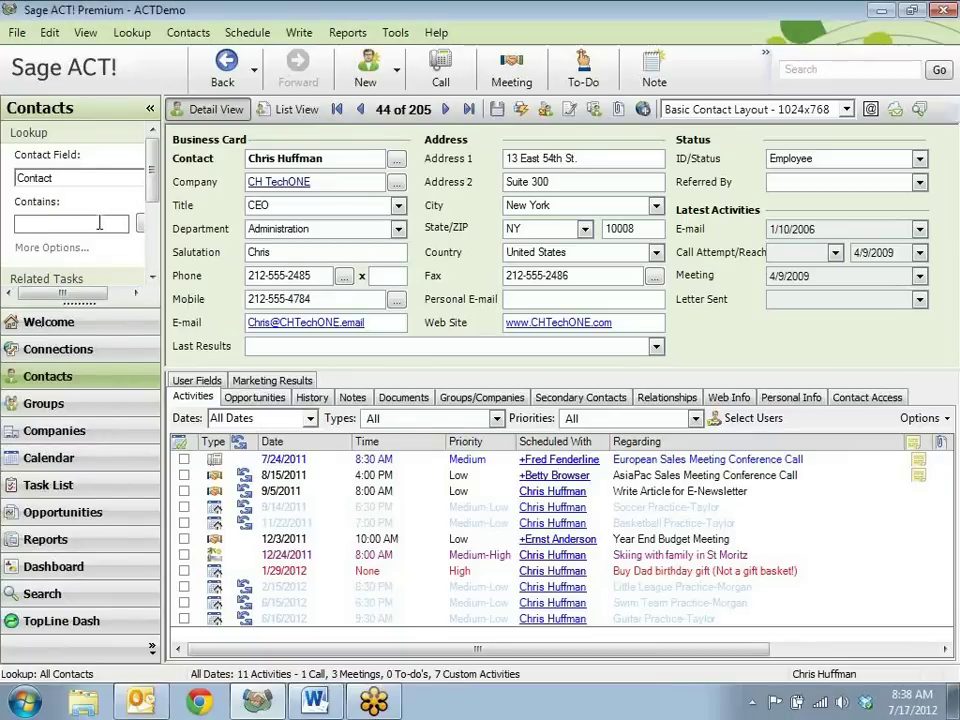
type("LANCE PARK")
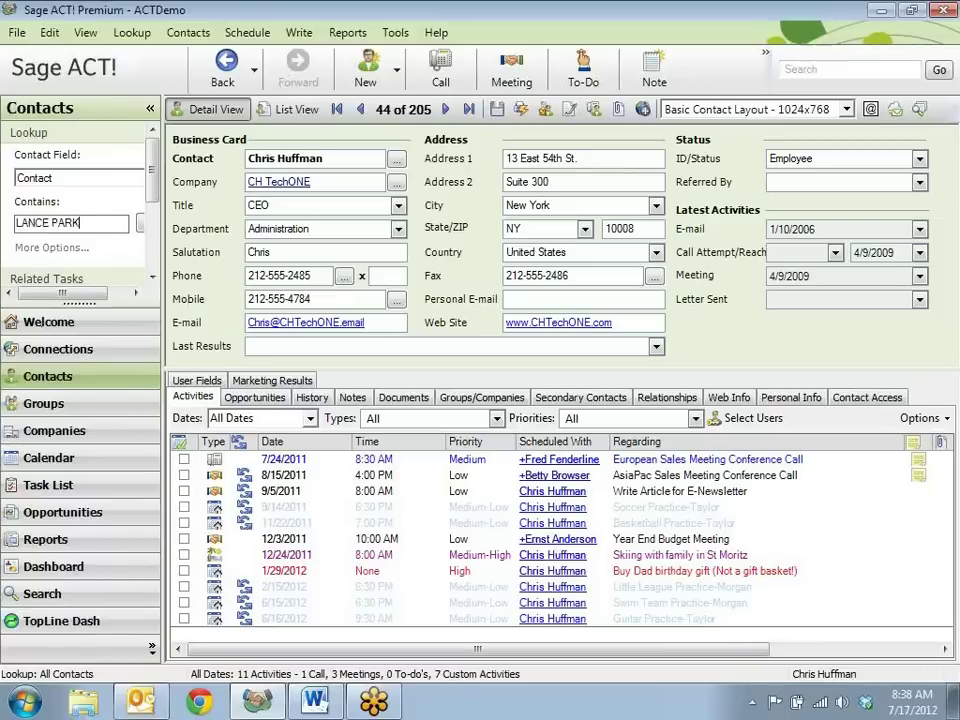
key("Return")
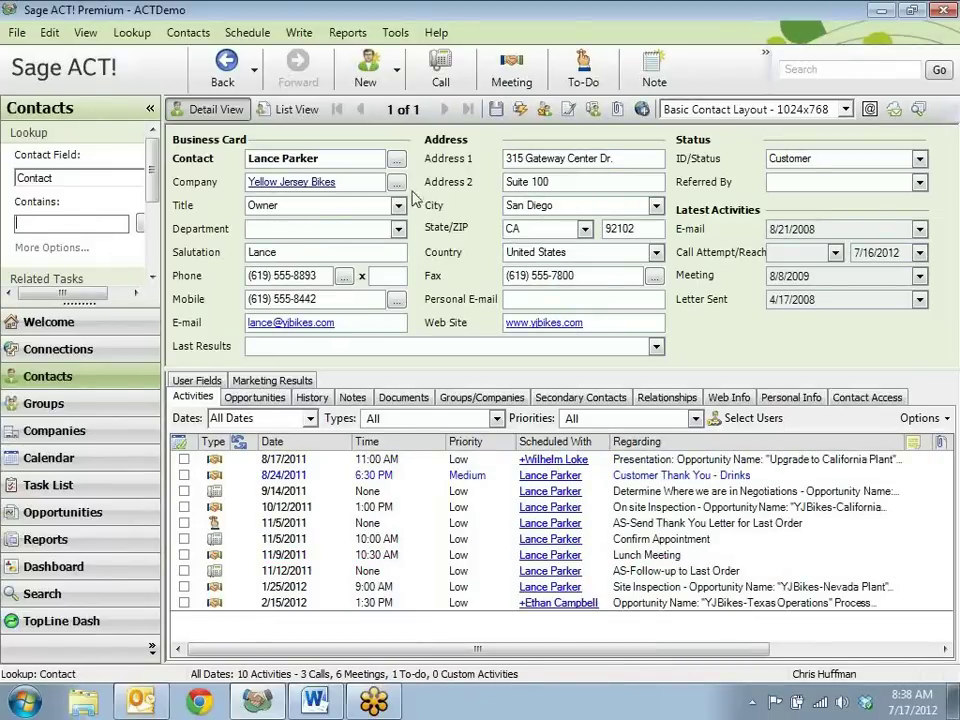
left_click(284, 331)
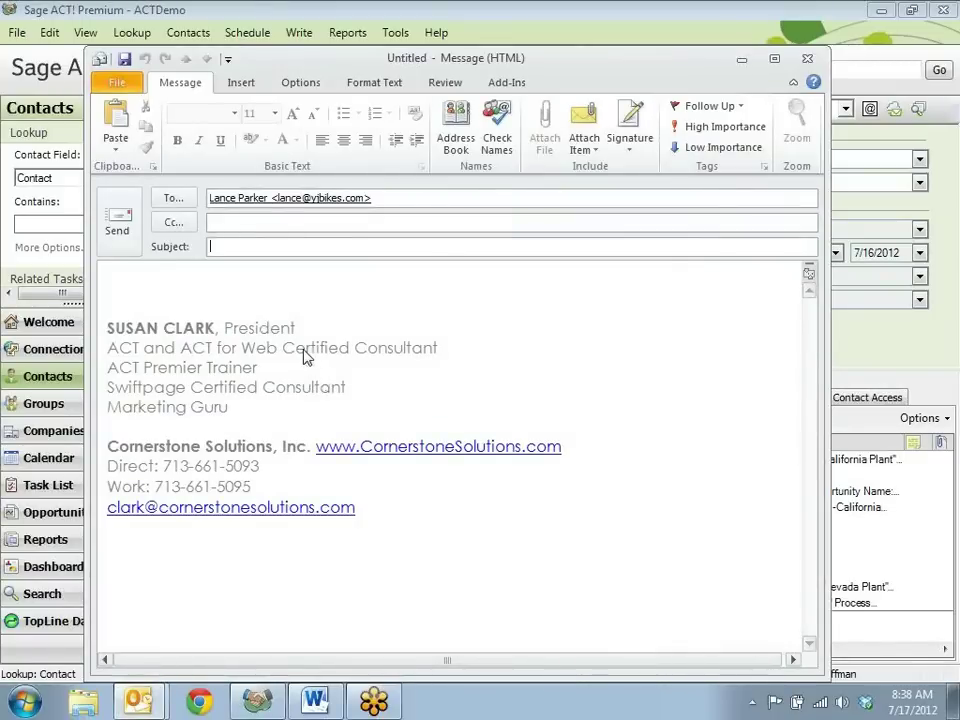
Give the e-mail the subject 'Test 1' and the body 'Blah blah'
type("Test 1")
left_click(251, 281)
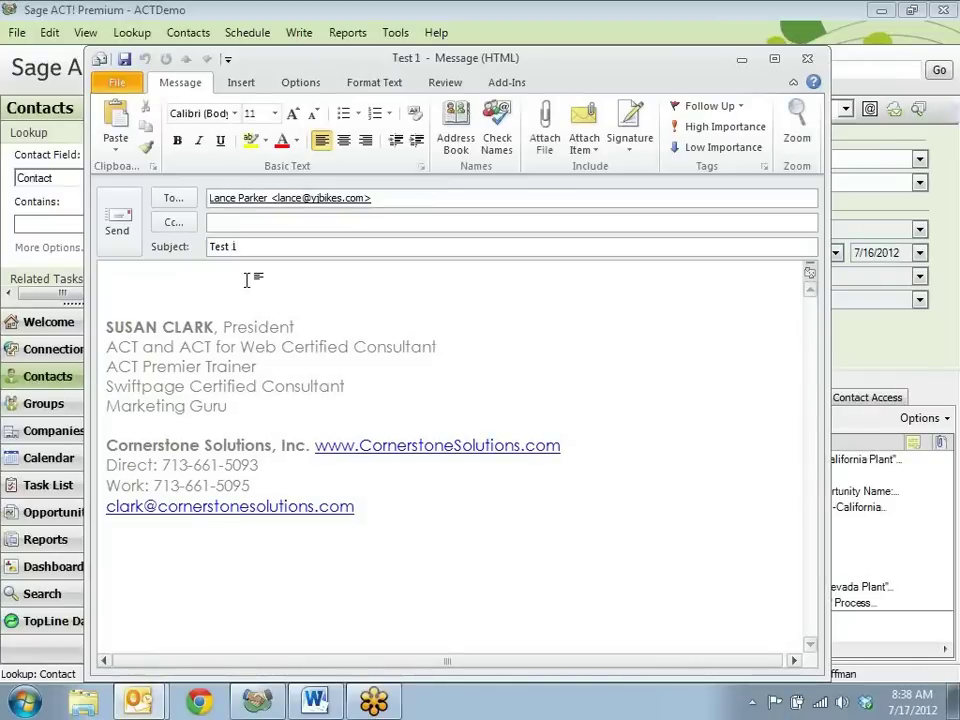
type("Blah blah")
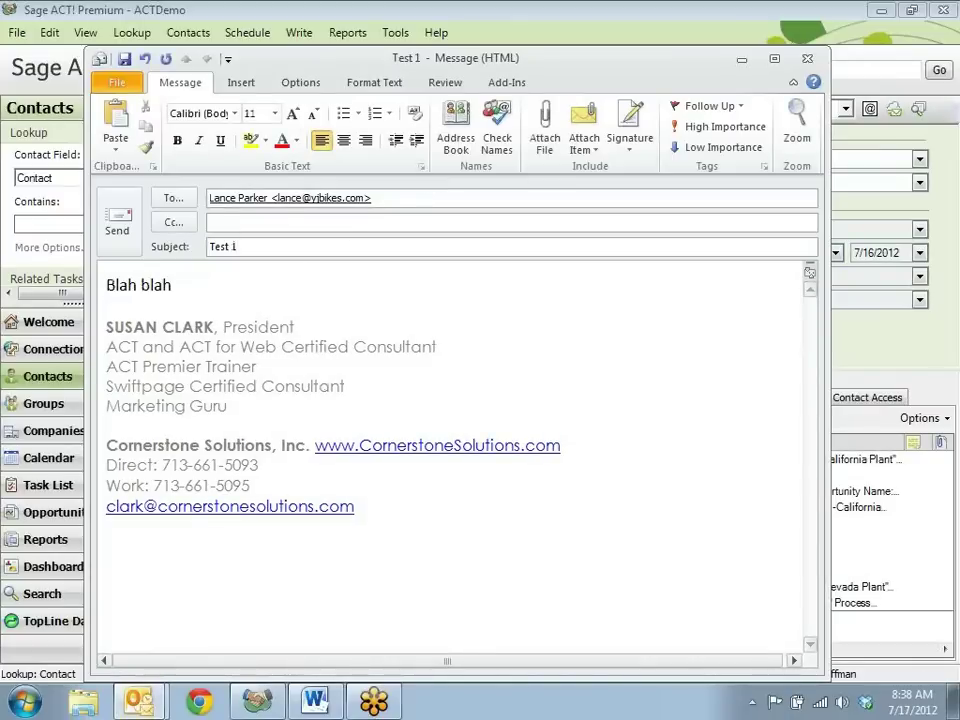
Record the e-mail subject and message to ACT! history and send it, skipping the spell check
left_click(508, 84)
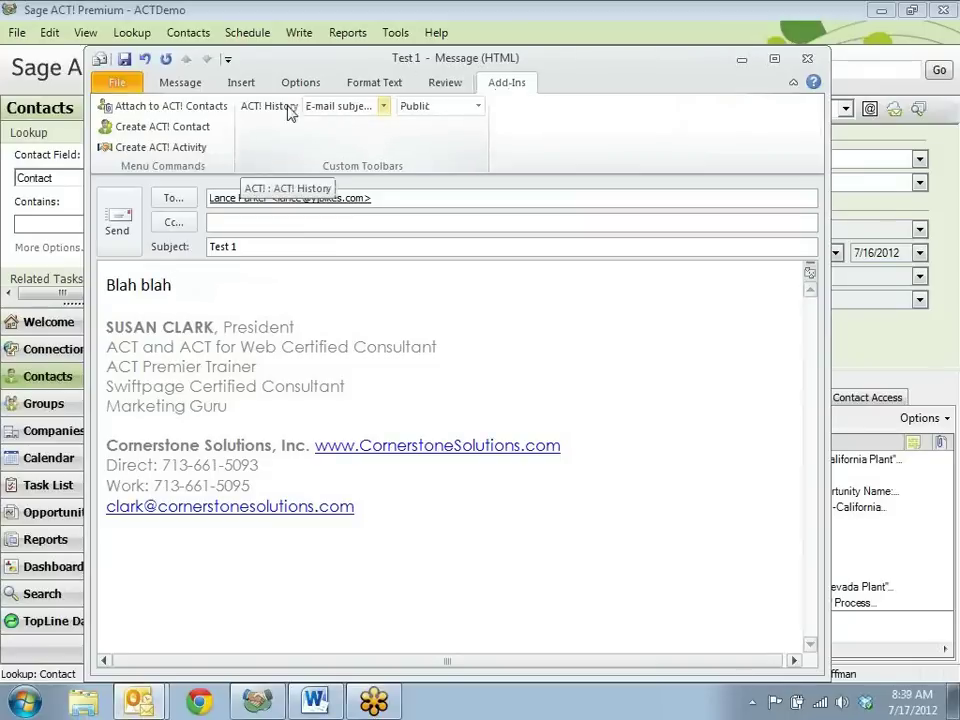
left_click(384, 106)
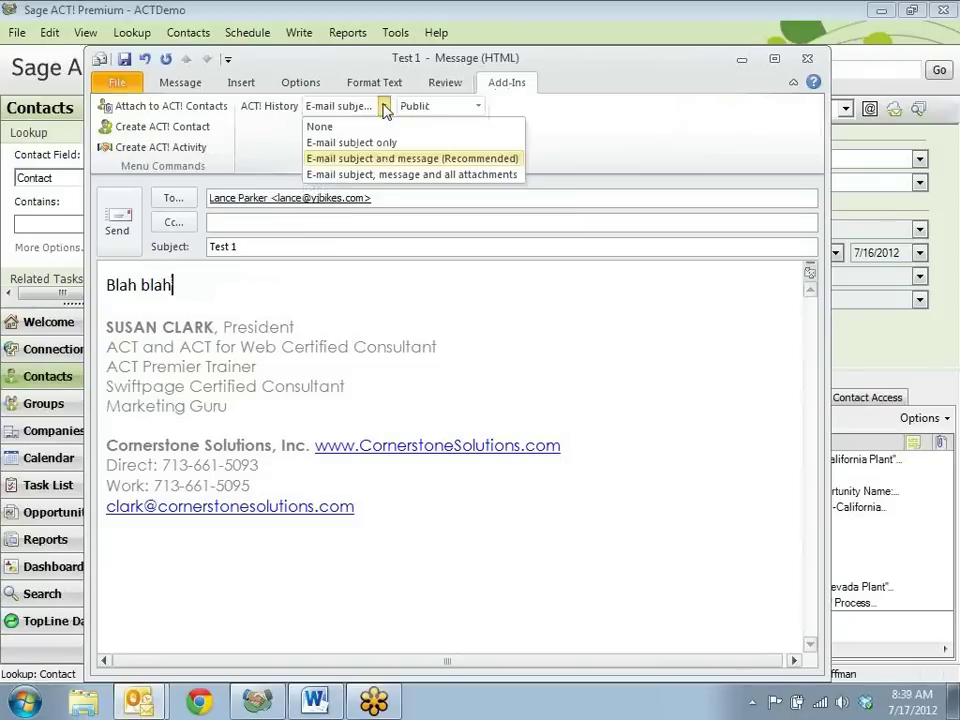
left_click(428, 159)
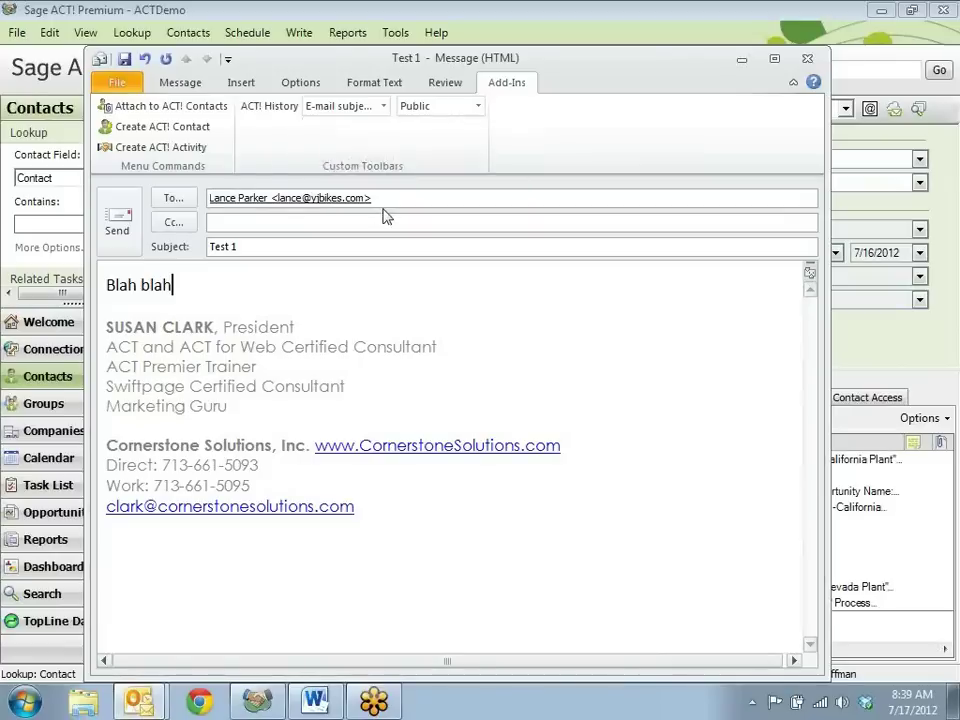
left_click(126, 217)
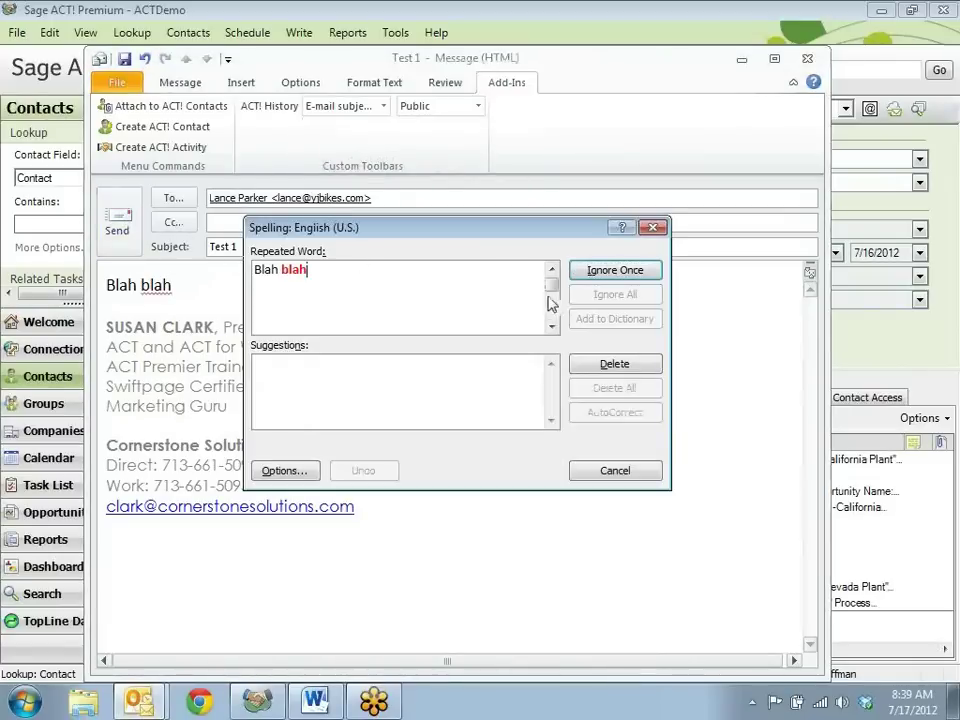
left_click(614, 470)
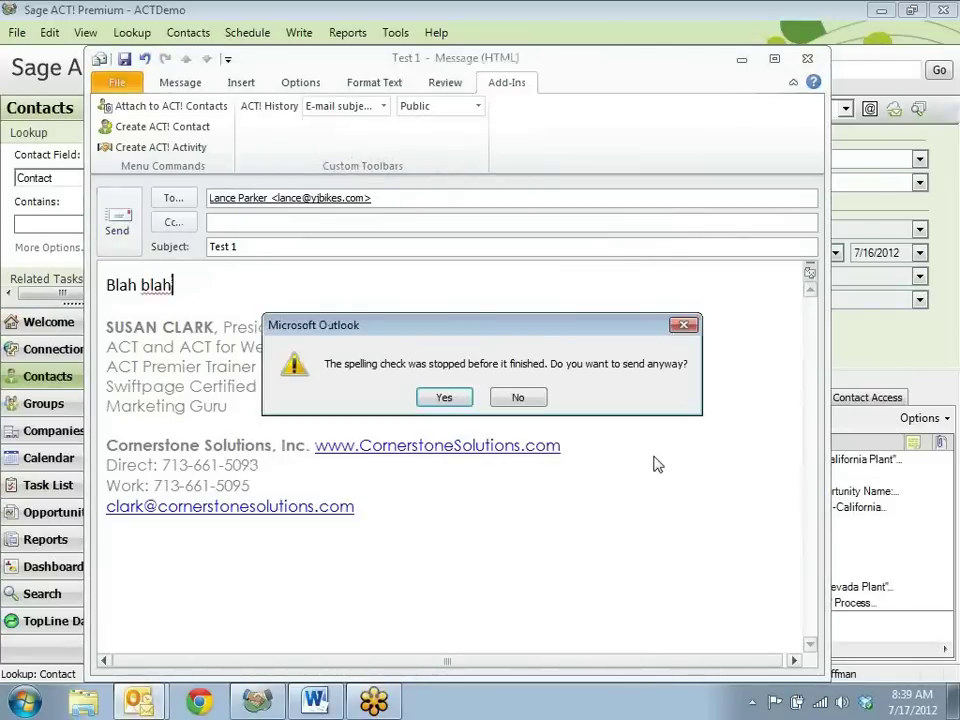
left_click(445, 397)
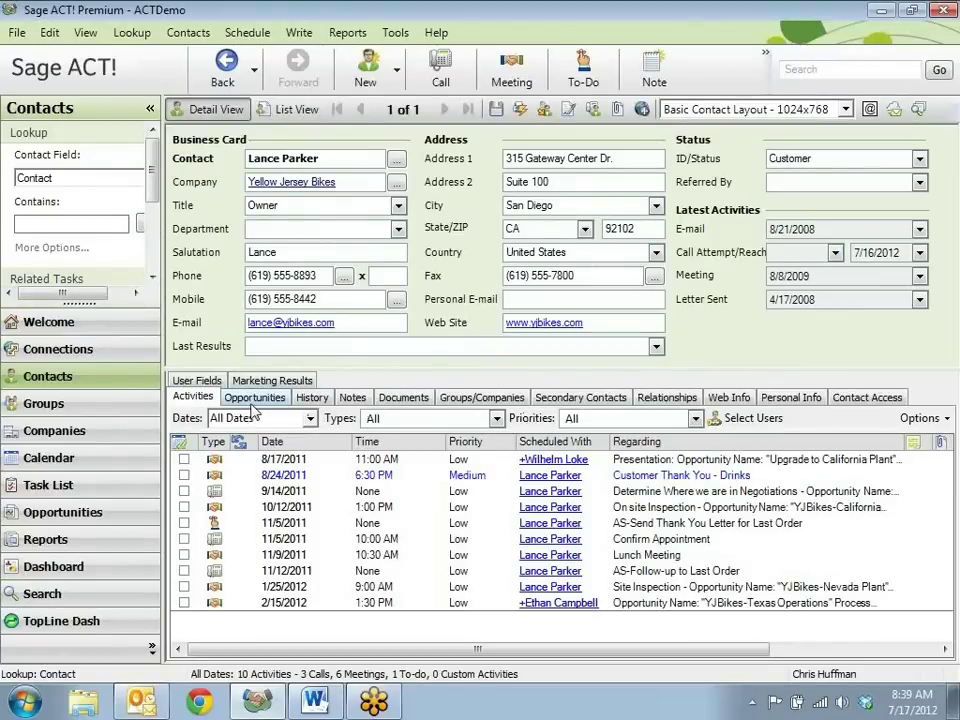
Preview the 'Test 1' E-mail Sent entry in the contact's History, then switch to the Outlook Inbox
left_click(312, 397)
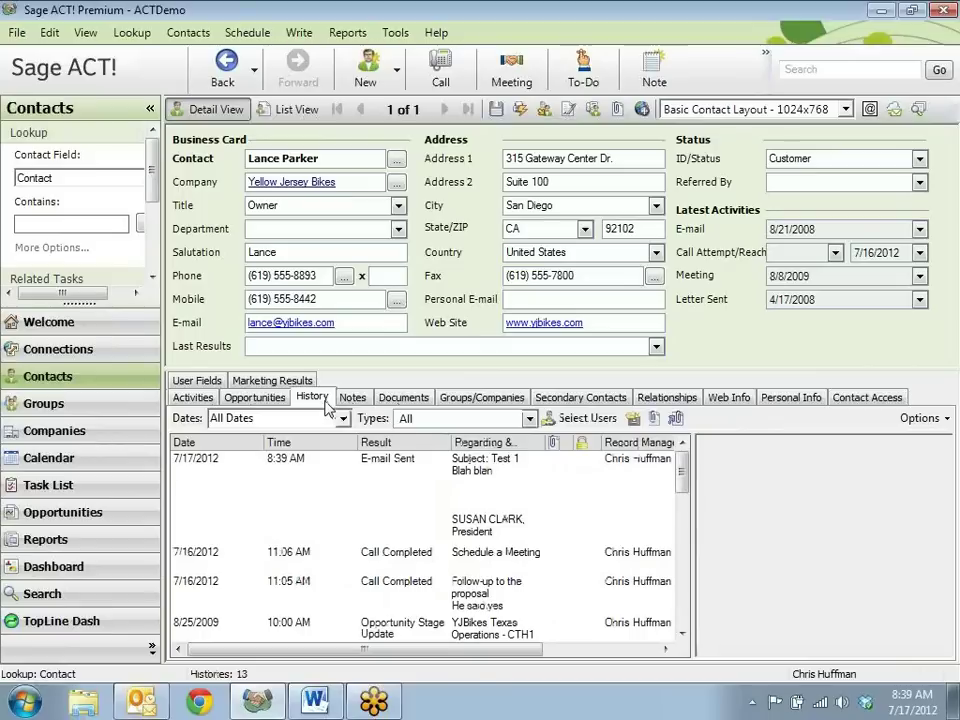
left_click(495, 495)
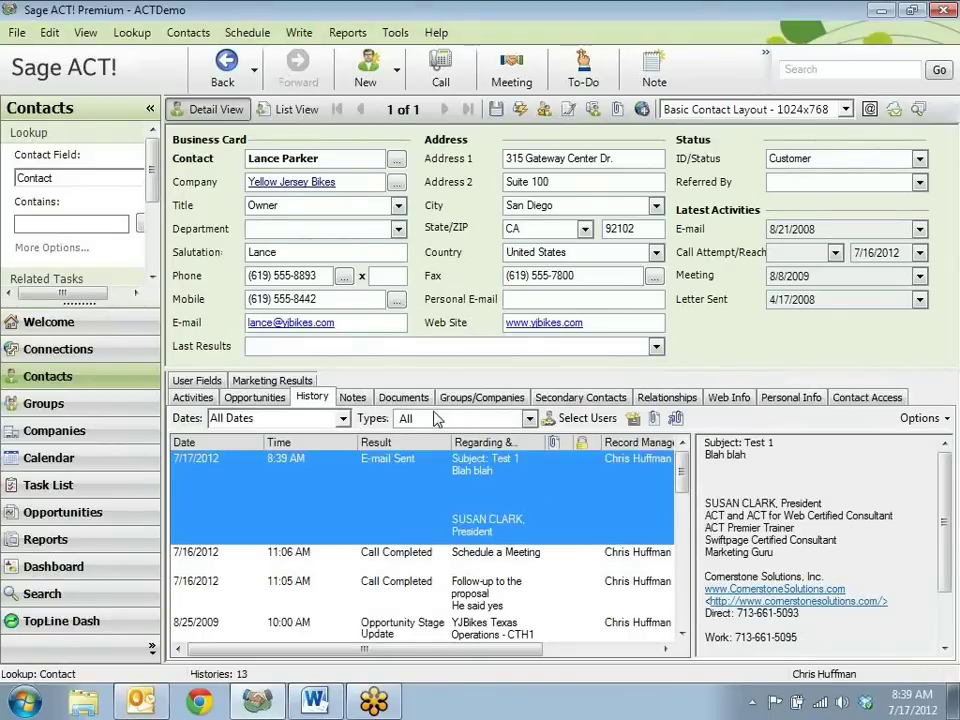
left_click(143, 702)
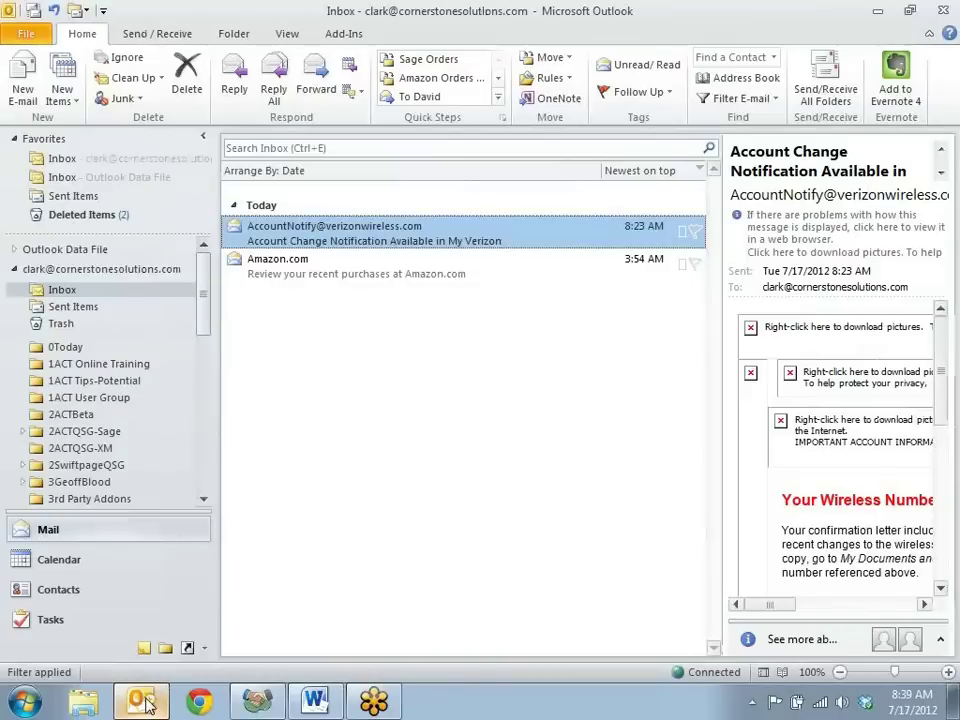
Start a new Outlook e-mail addressed to the contact from the suggested recipients
left_click(24, 75)
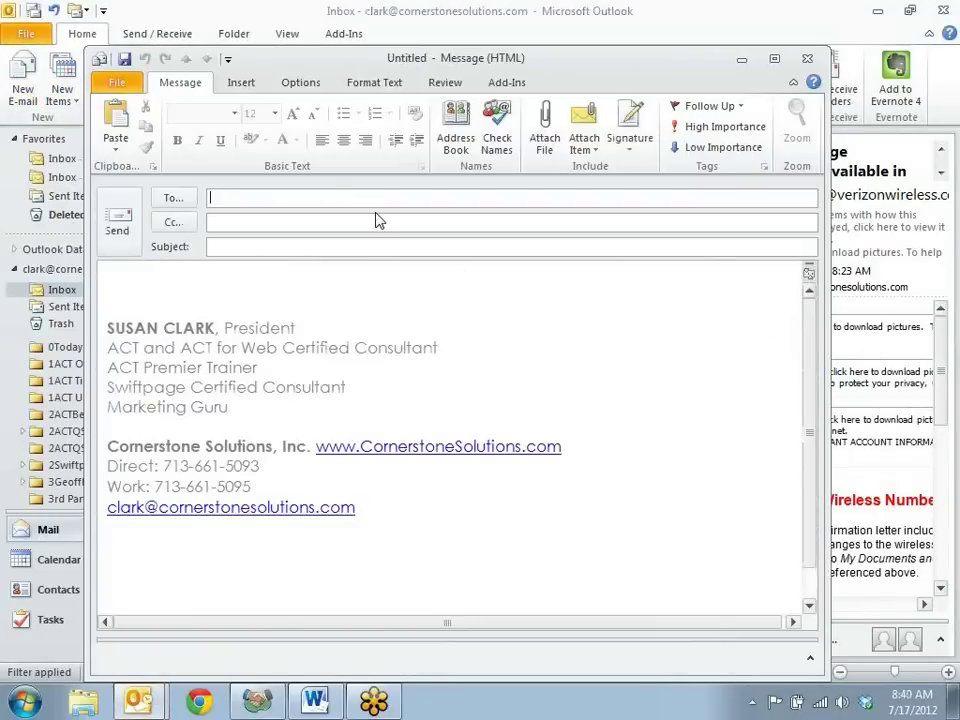
type("lanc")
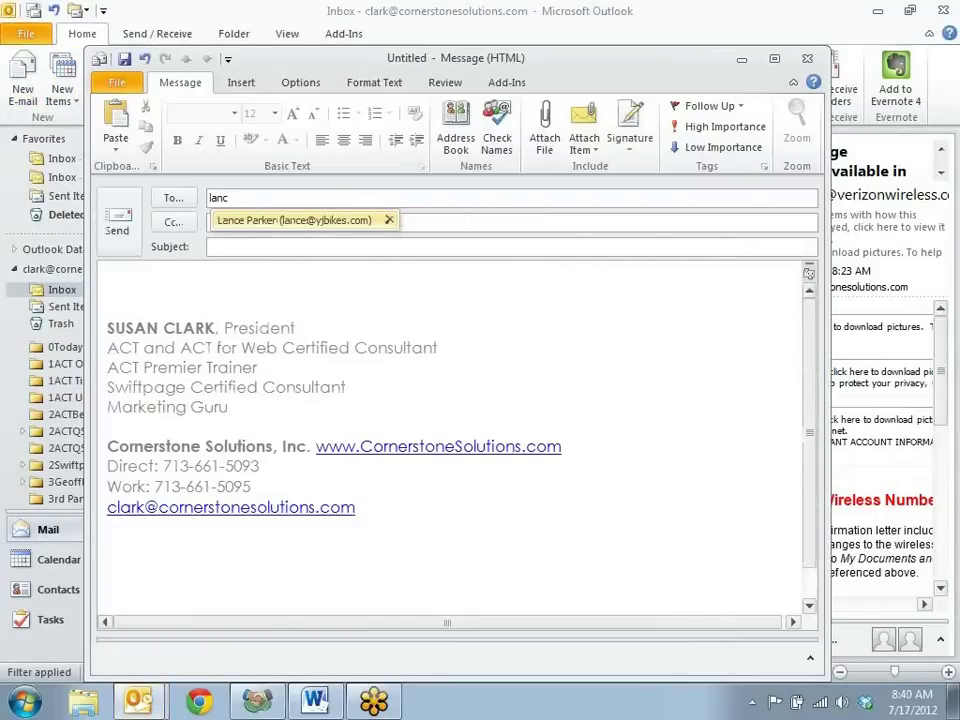
left_click(377, 219)
Send it with subject 'Test2' and body 'Blah'
left_click(269, 244)
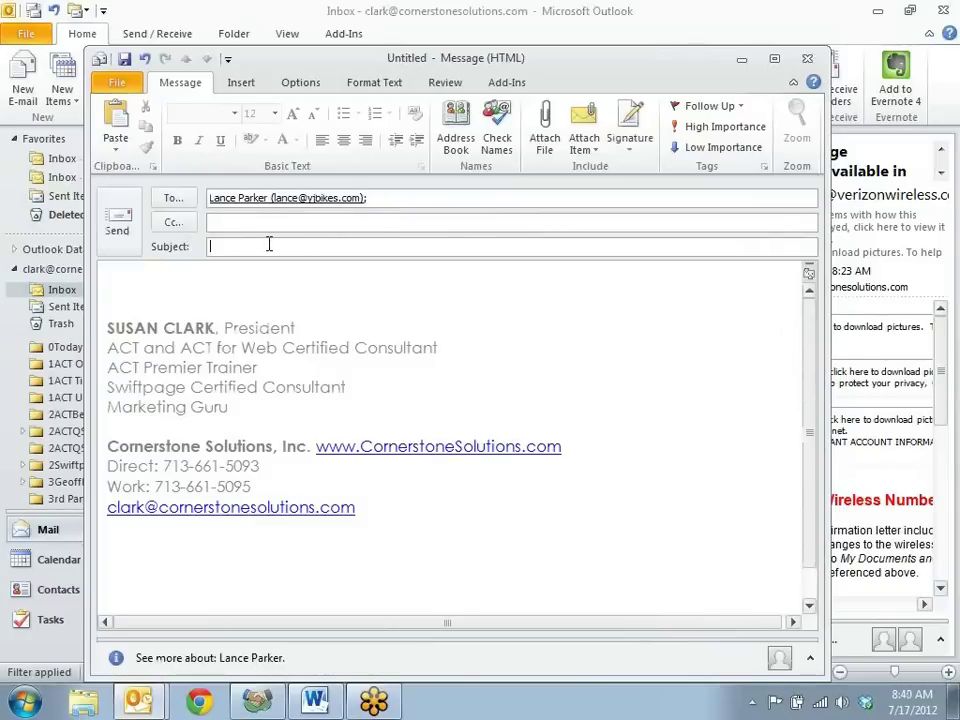
type("Test2")
left_click(262, 268)
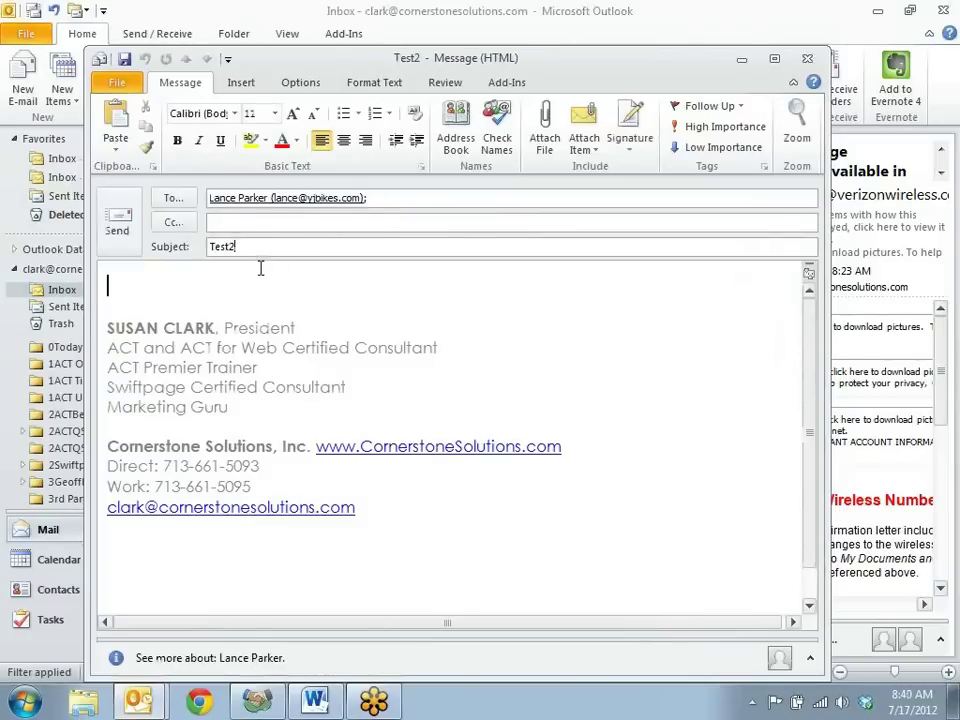
type("Blah")
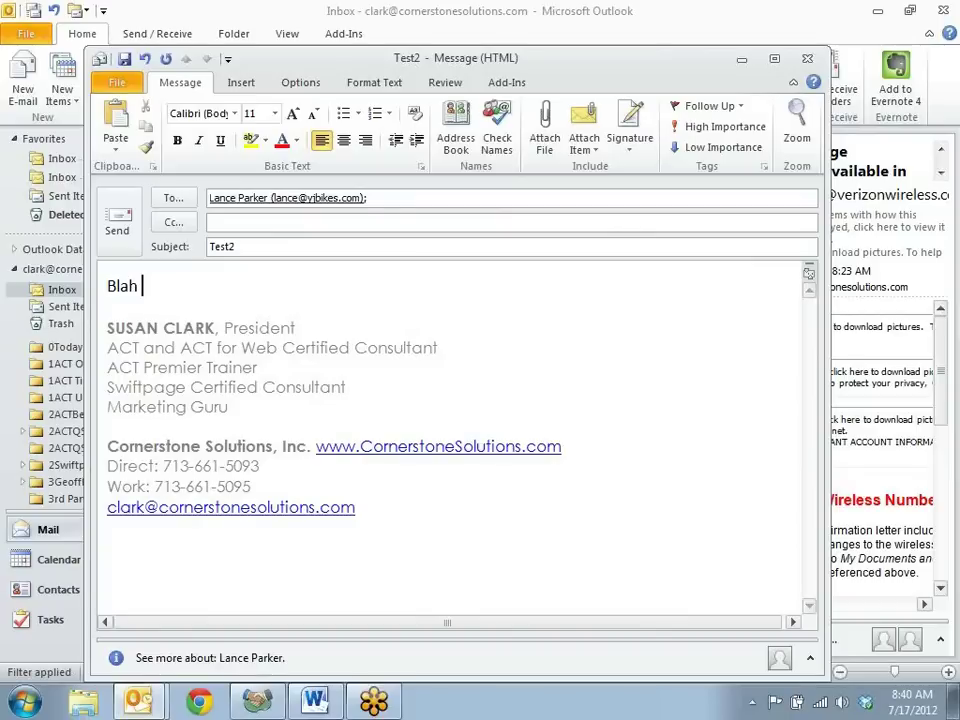
left_click(505, 83)
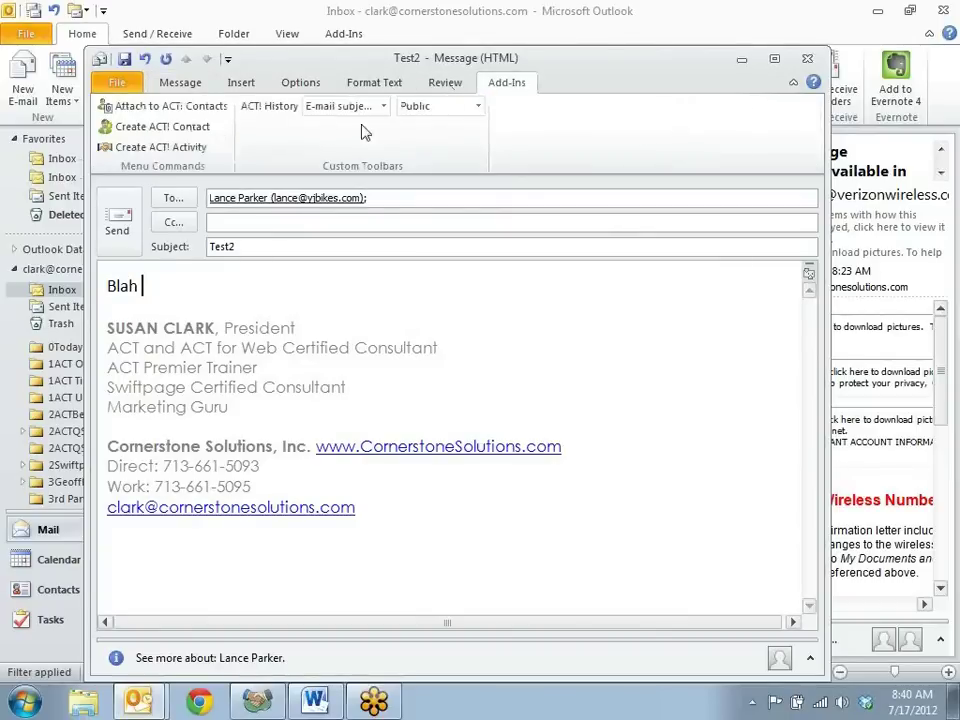
left_click(116, 222)
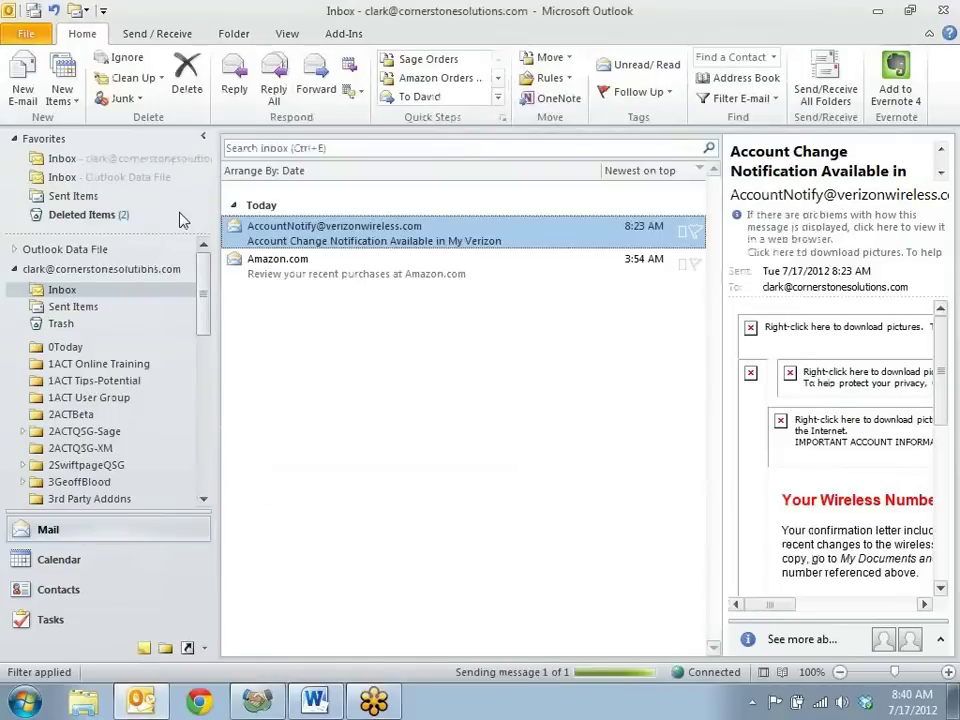
Return to ACT! and check that 'Test2' appears as E-mail Sent at 8:40 AM in the contact's history
left_click(258, 702)
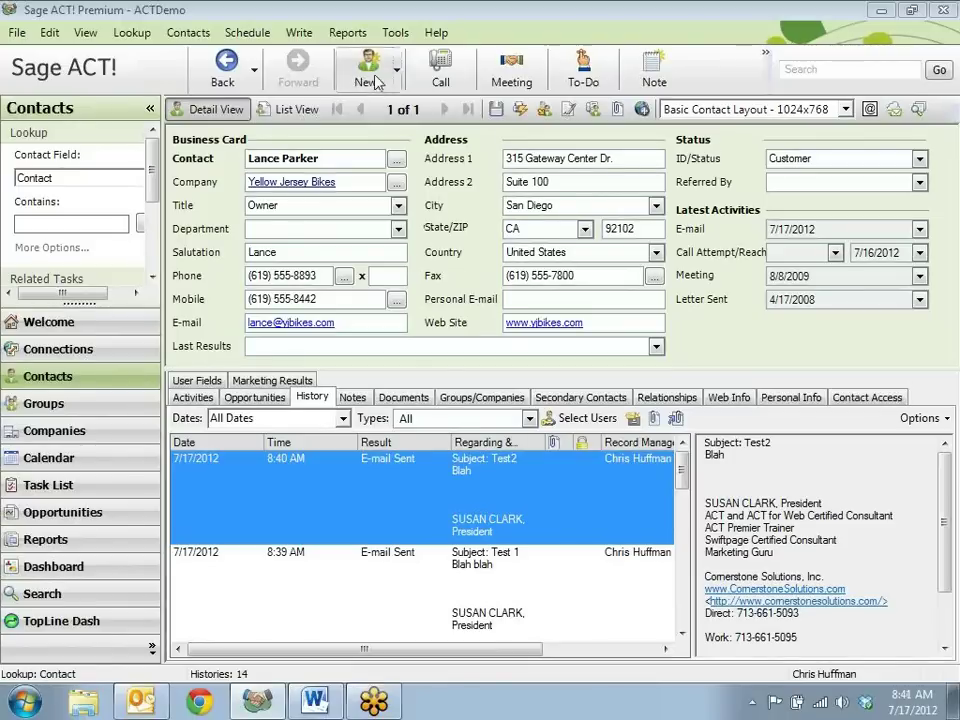
left_click(301, 34)
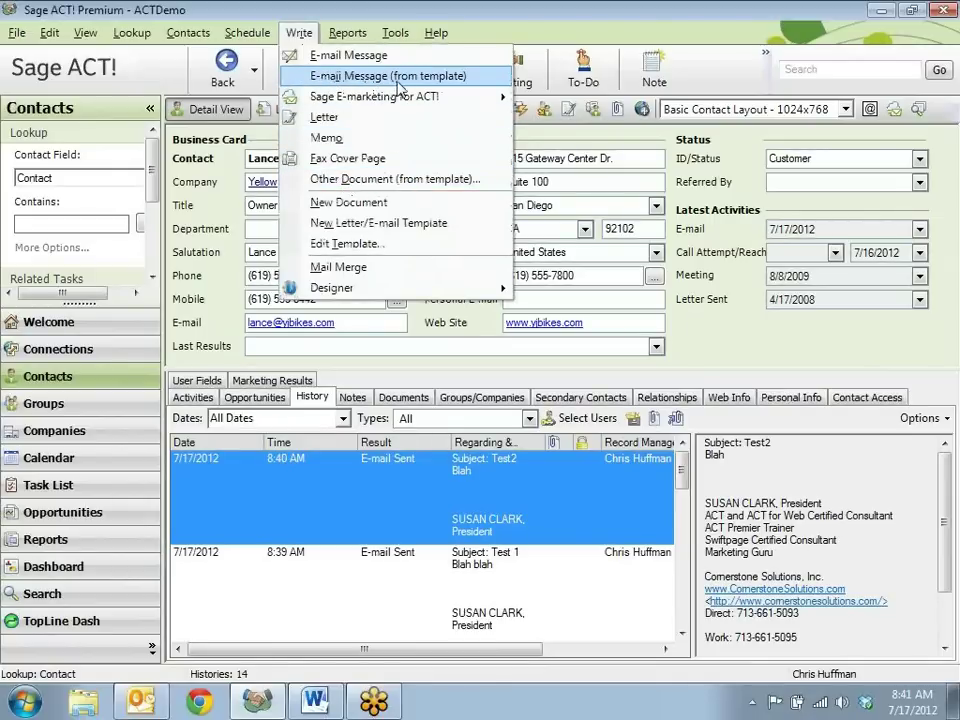
Create a message for the contact from the '06 Sales fulfillment - Thank you.adt' template
left_click(333, 80)
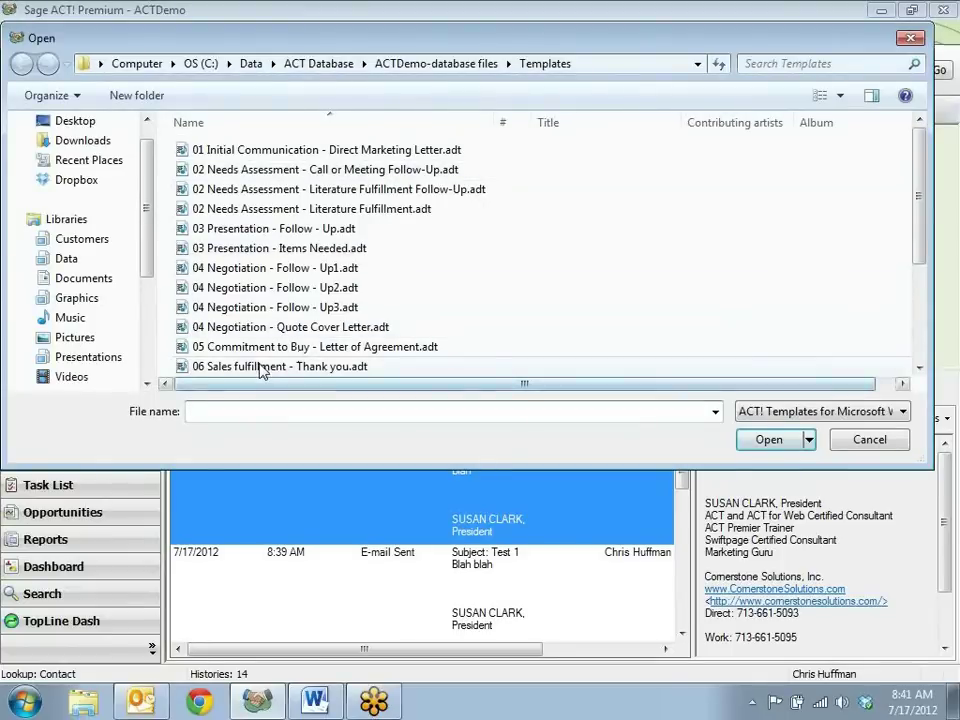
left_click(255, 366)
left_click(767, 441)
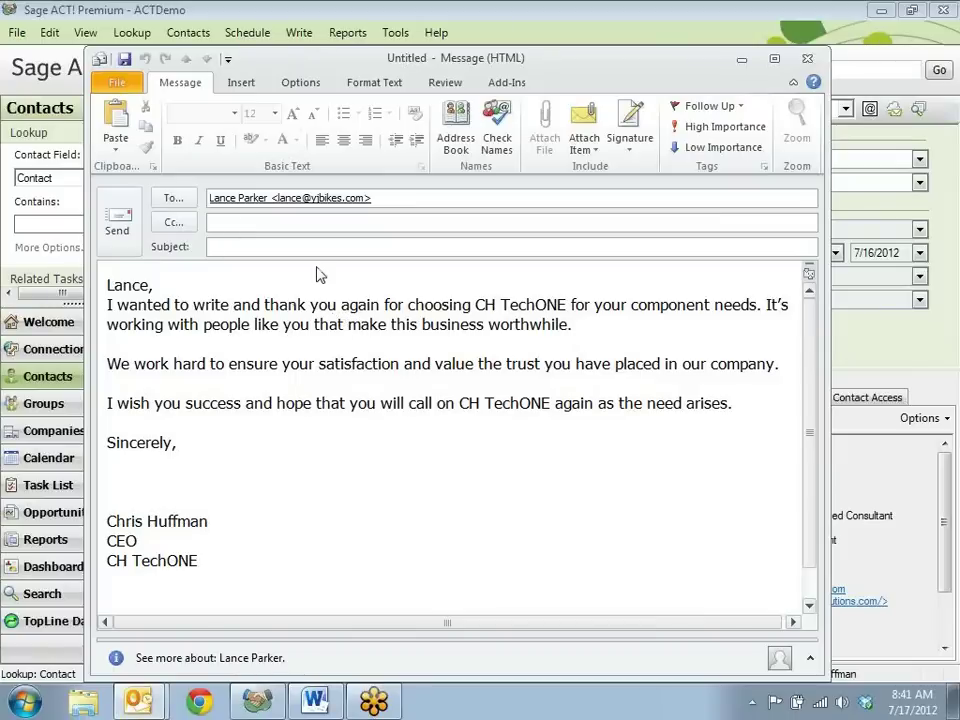
Send the template e-mail with subject 'Thank you' and added line 'Thanks again.', ignoring all spelling flags
type("Thank you")
left_click(768, 404)
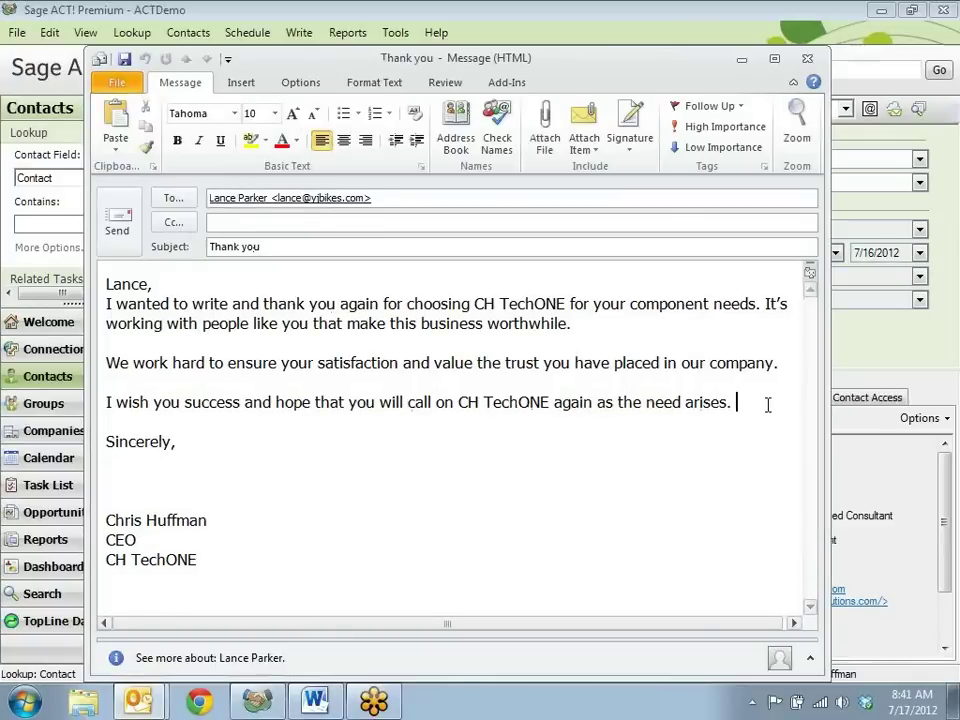
type("Thanks ")
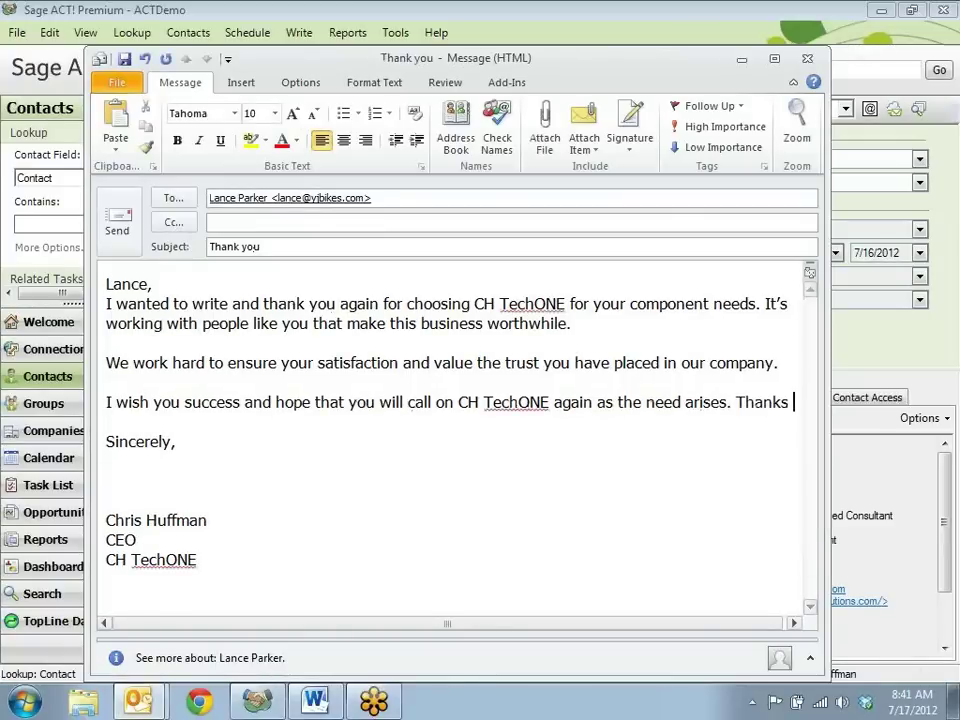
type("again.")
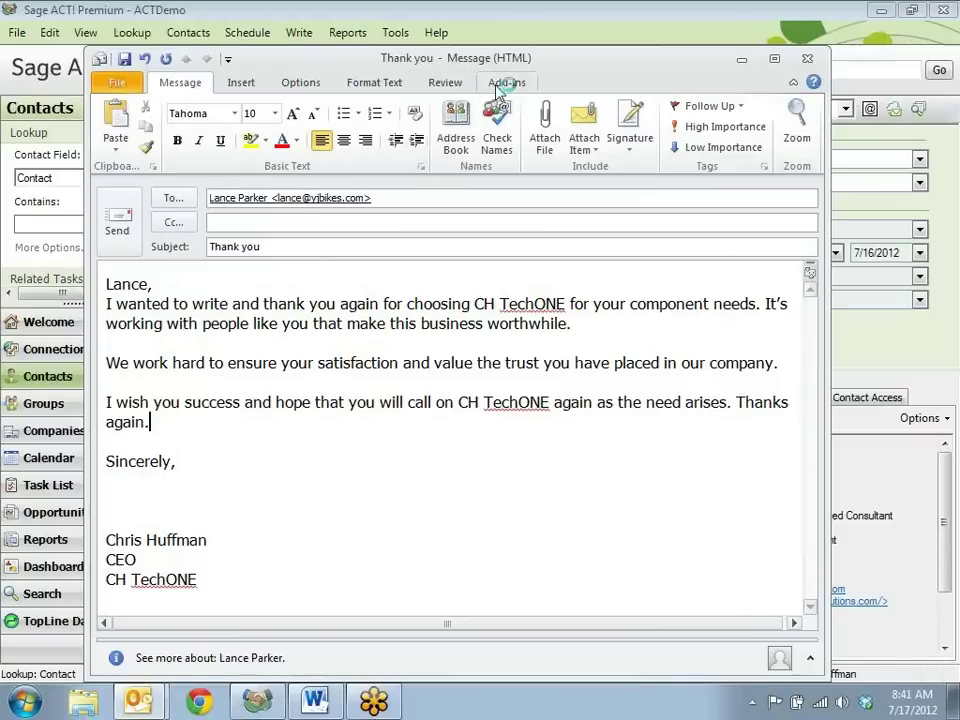
left_click(500, 84)
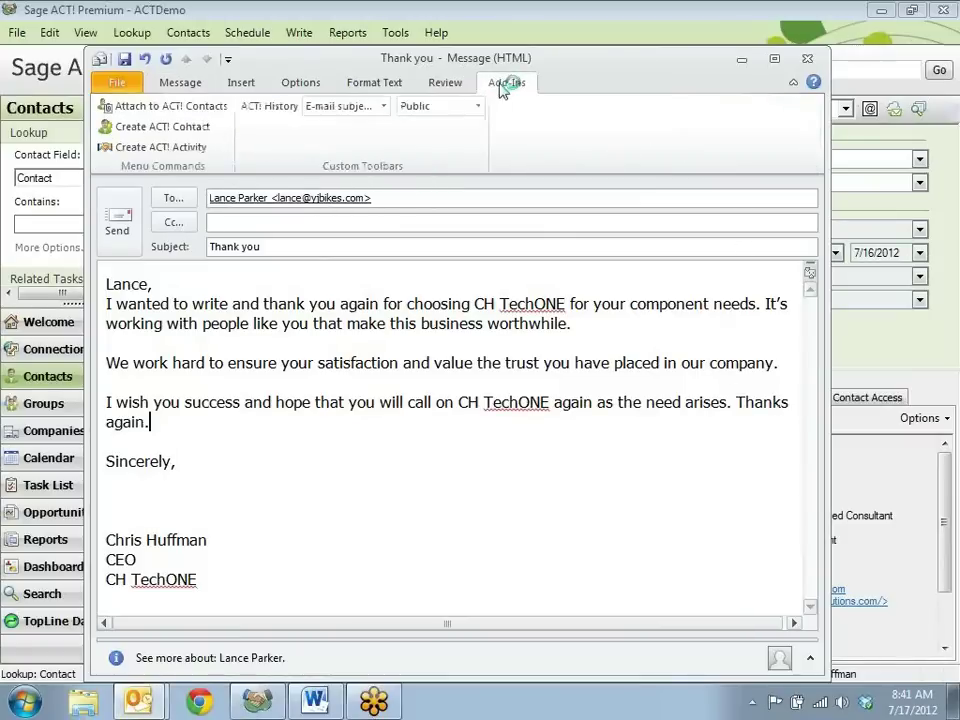
left_click(117, 222)
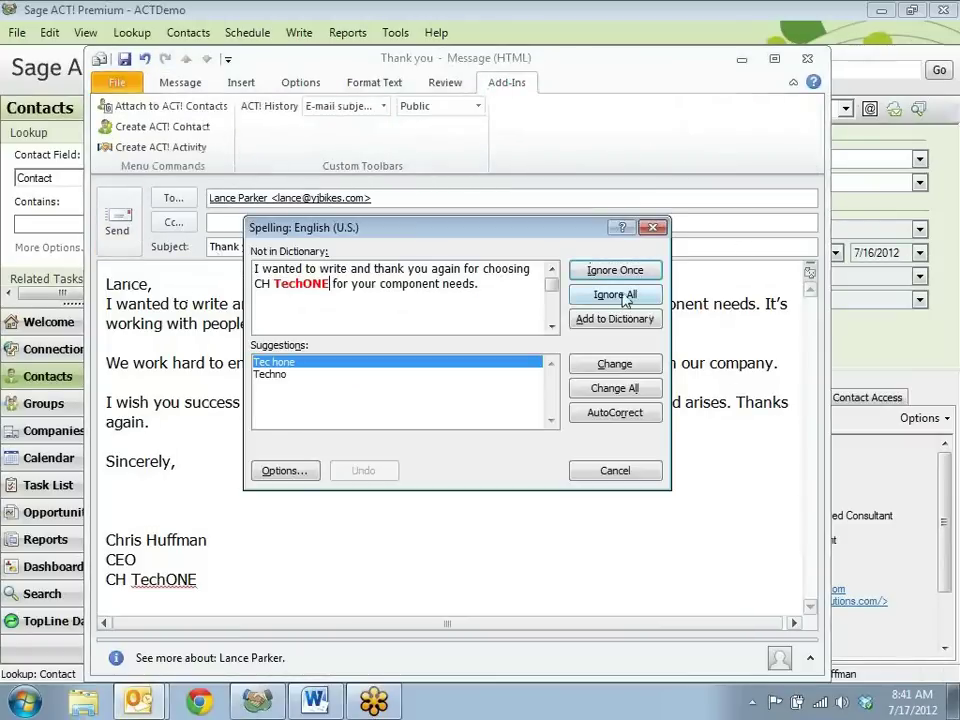
left_click(616, 295)
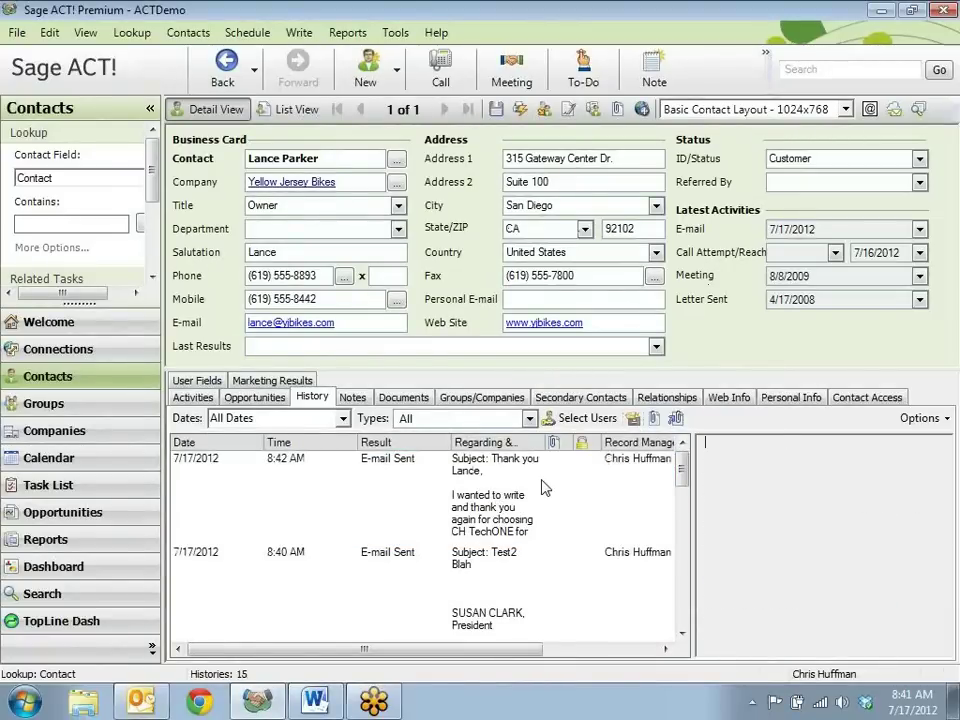
Preview the 8:42 AM thank-you e-mail in history, then open the July 17, 2012 daily calendar
left_click(545, 487)
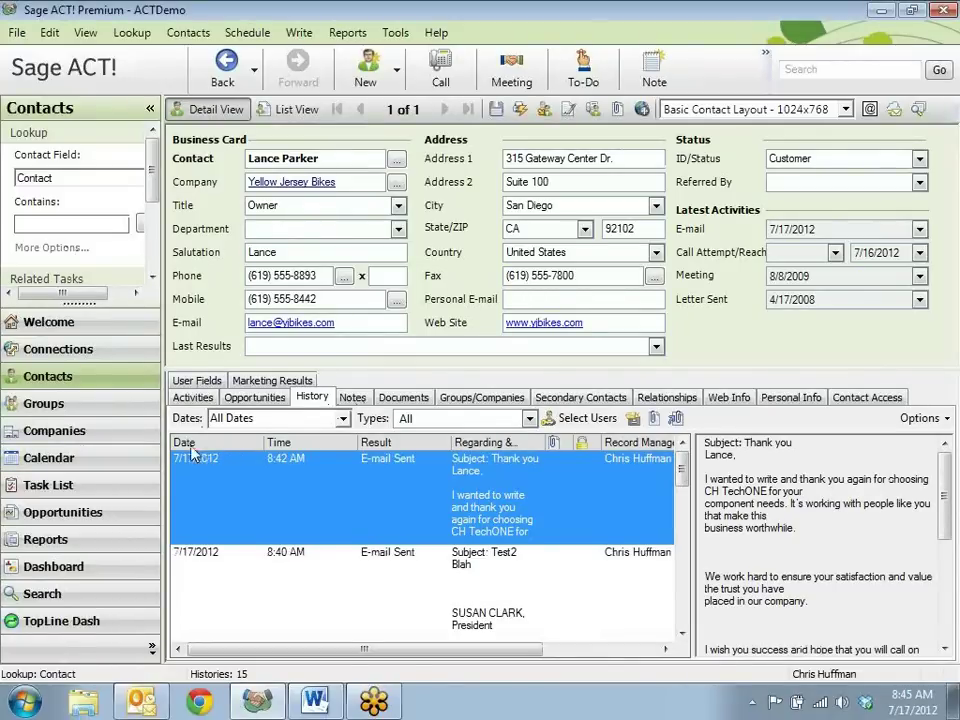
left_click(100, 460)
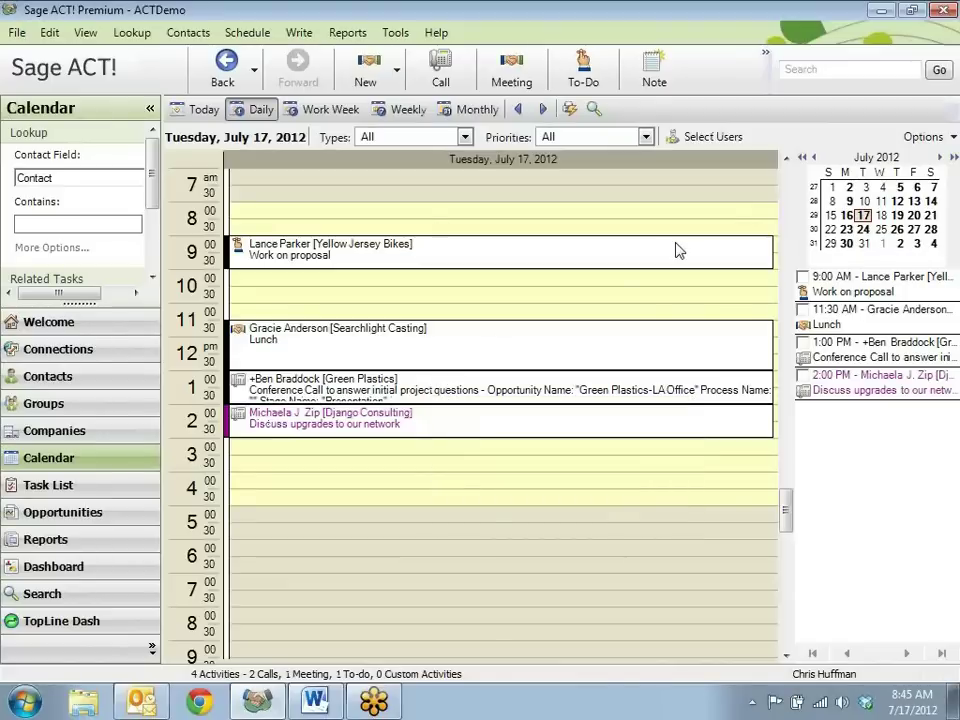
Clear the 9:00 AM 'Work on proposal' to-do without adding its details to history
mouse_move(677, 250)
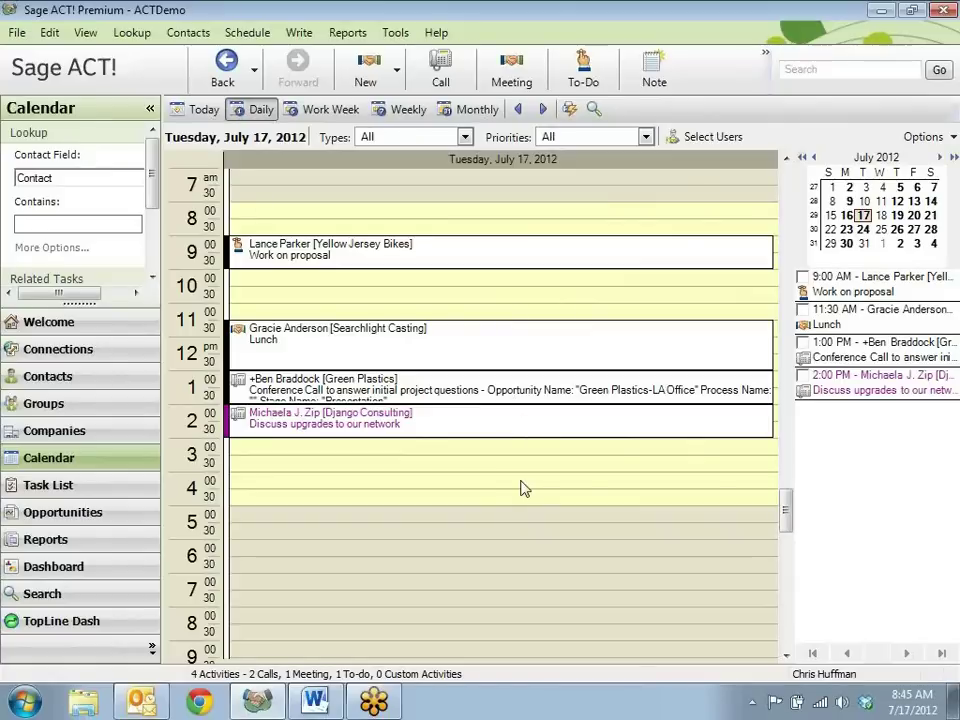
left_click(802, 277)
left_click(276, 376)
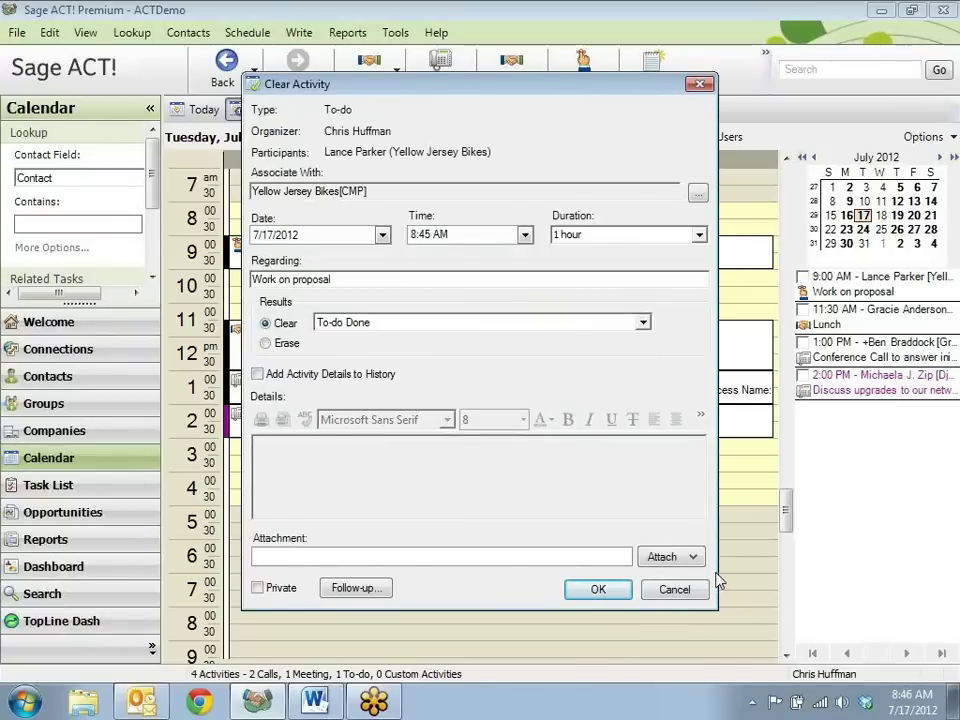
left_click(598, 589)
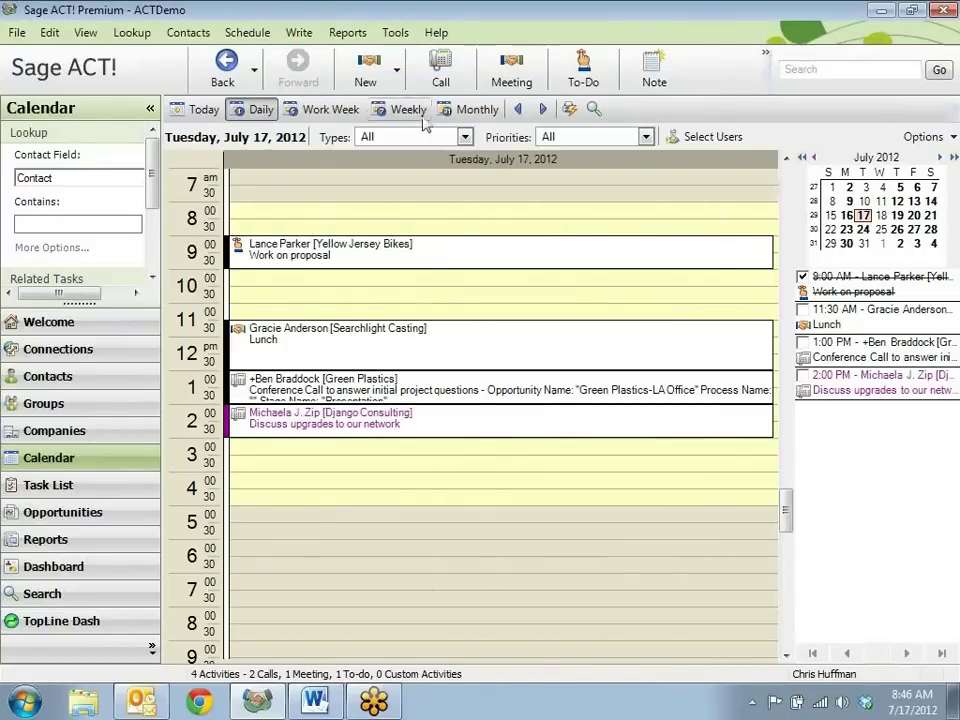
left_click(396, 32)
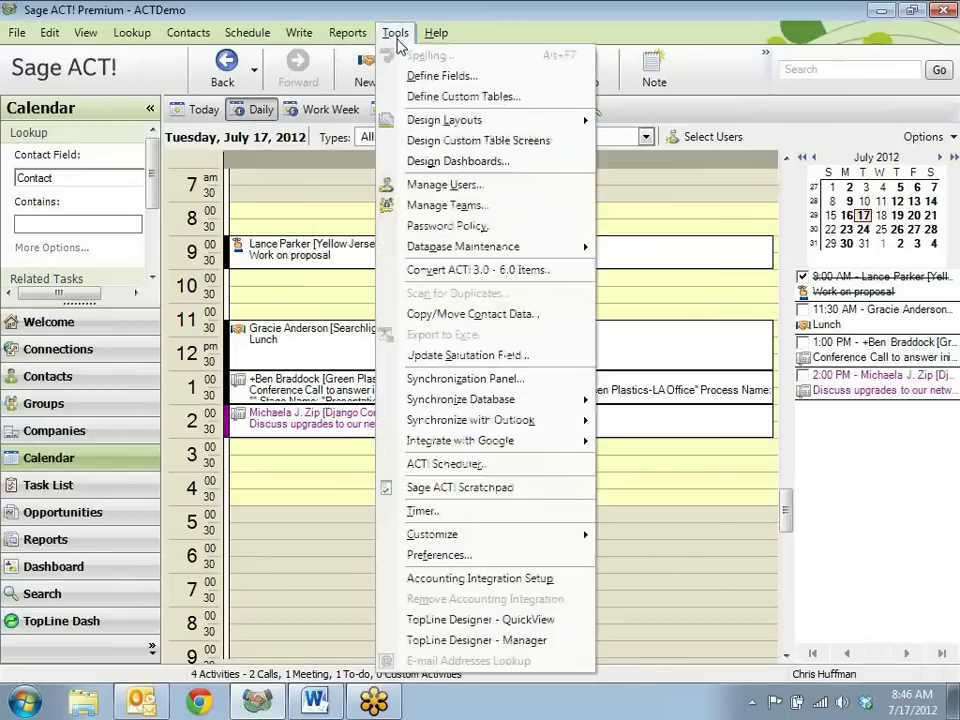
Turn on calendar synchronization with Outlook in the E-mail and Outlook Sync preferences
left_click(477, 557)
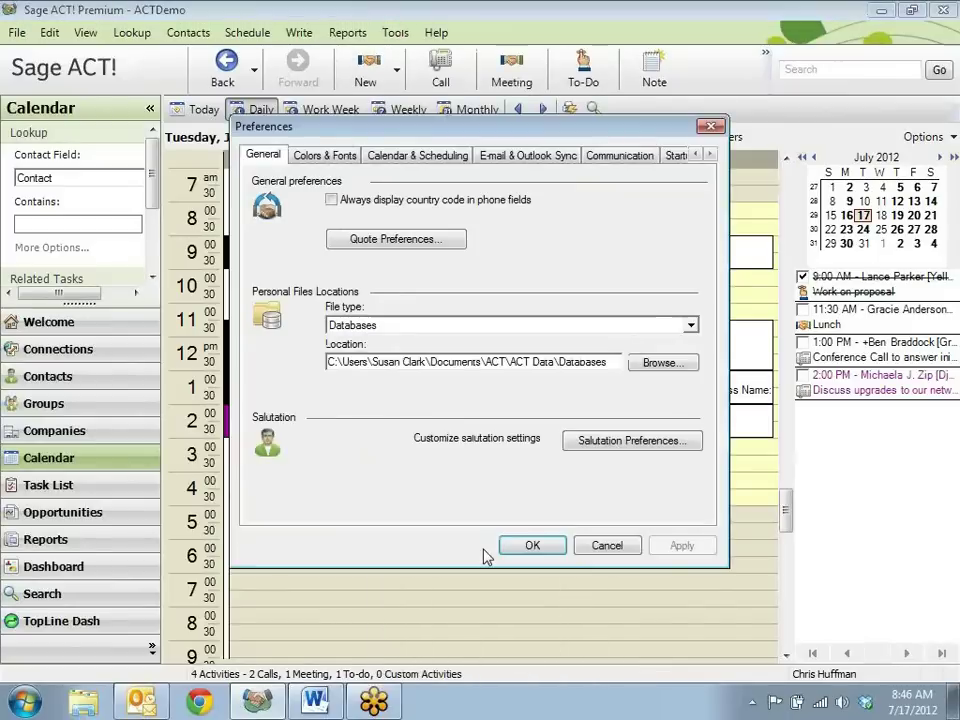
left_click(520, 158)
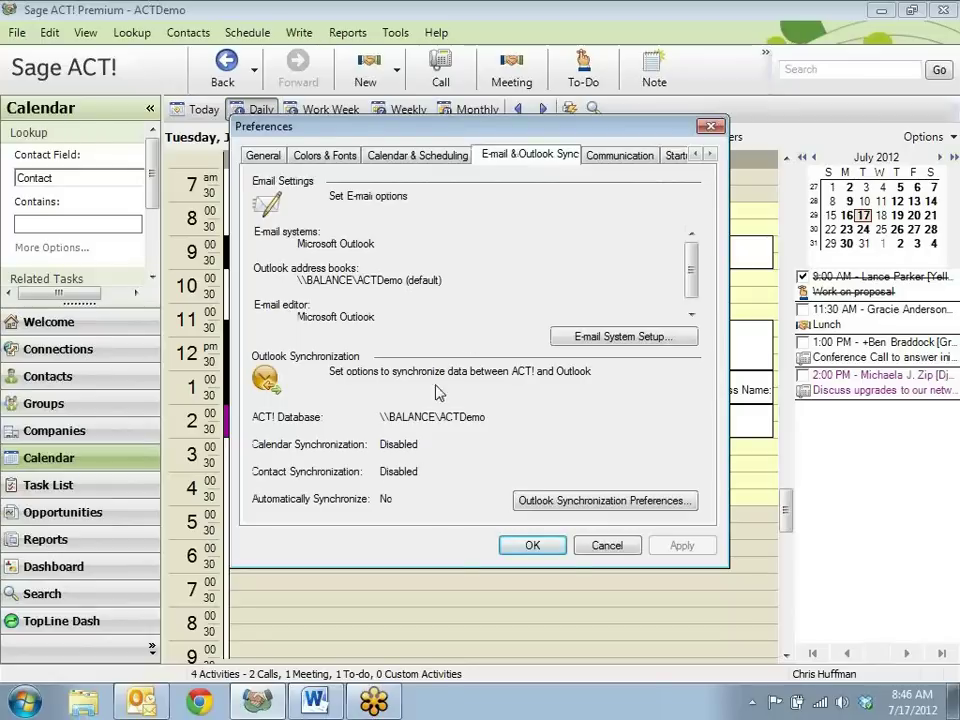
left_click(591, 503)
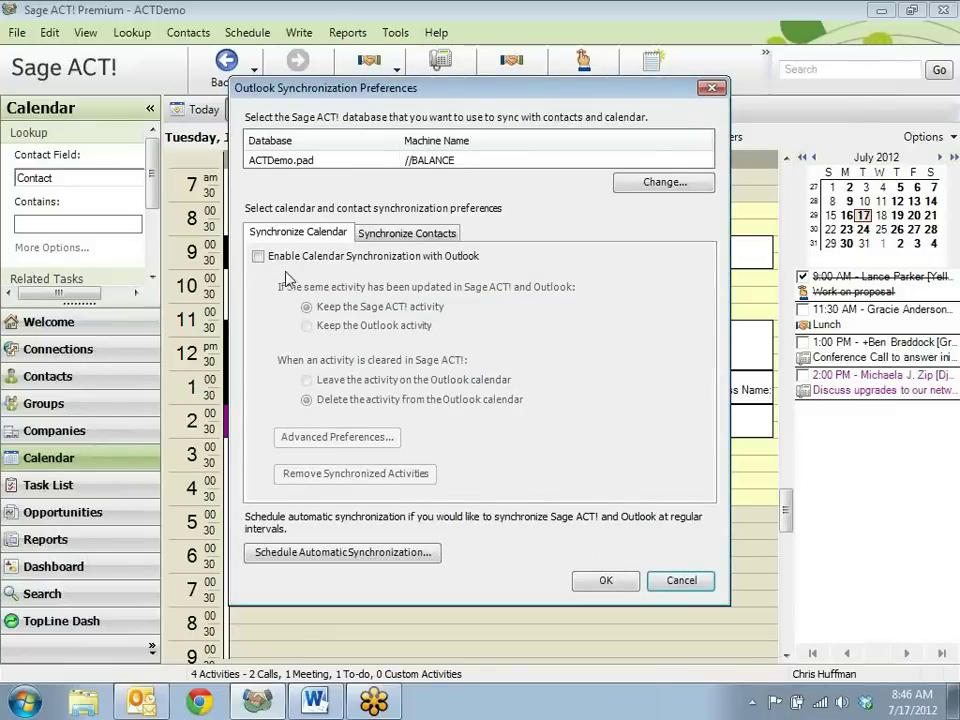
left_click(258, 256)
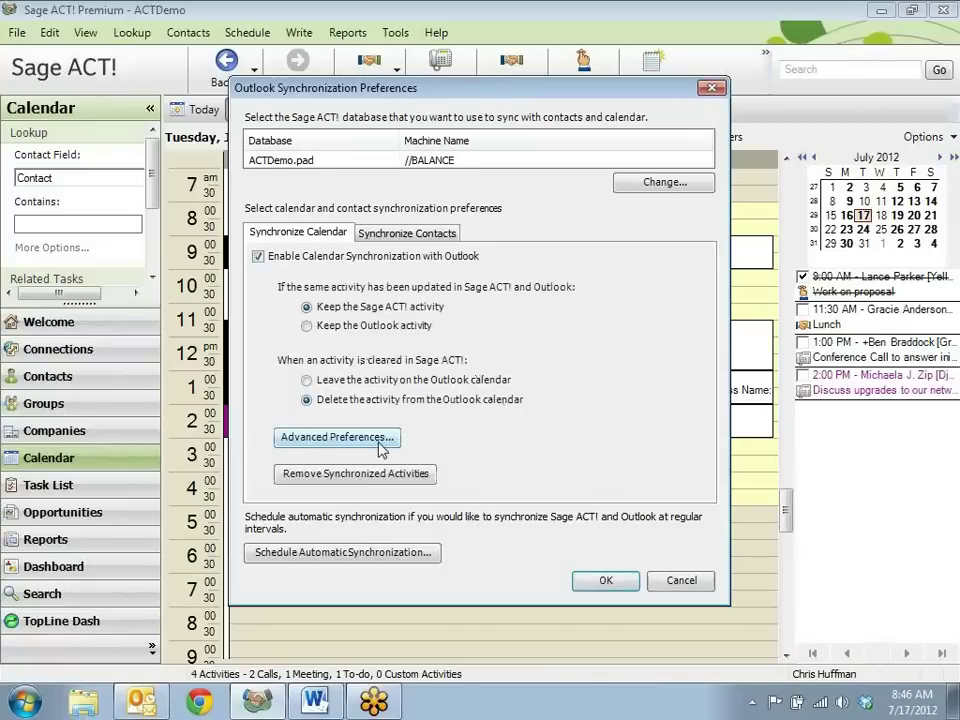
left_click(379, 440)
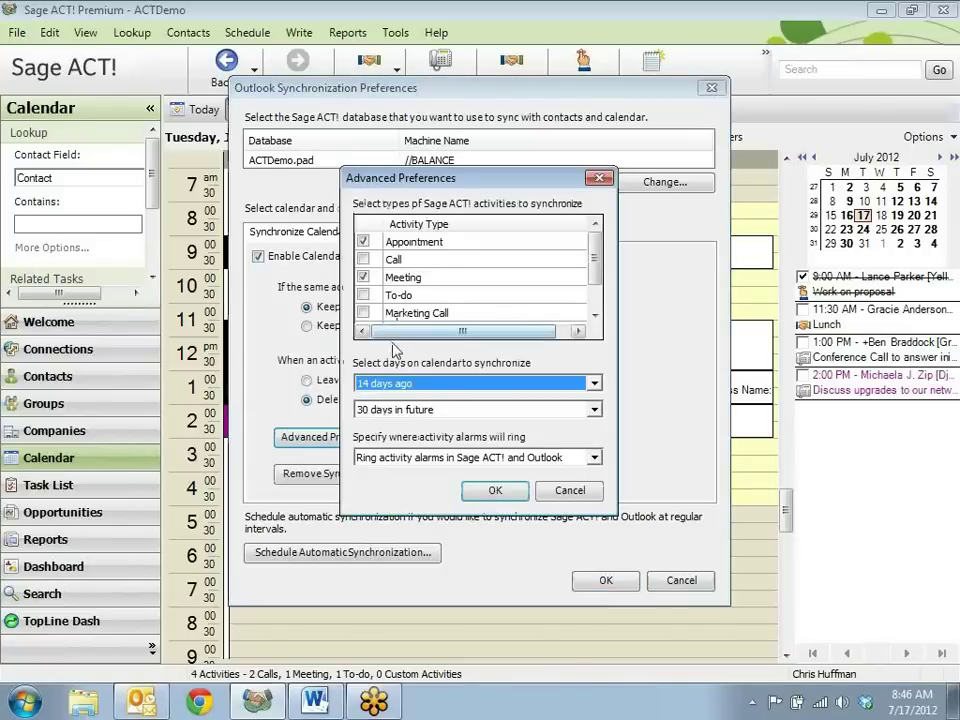
Include Call, To-do, Marketing Call, Personal Activity and Vacation in the sync, and save the preferences
left_click(363, 259)
left_click(363, 295)
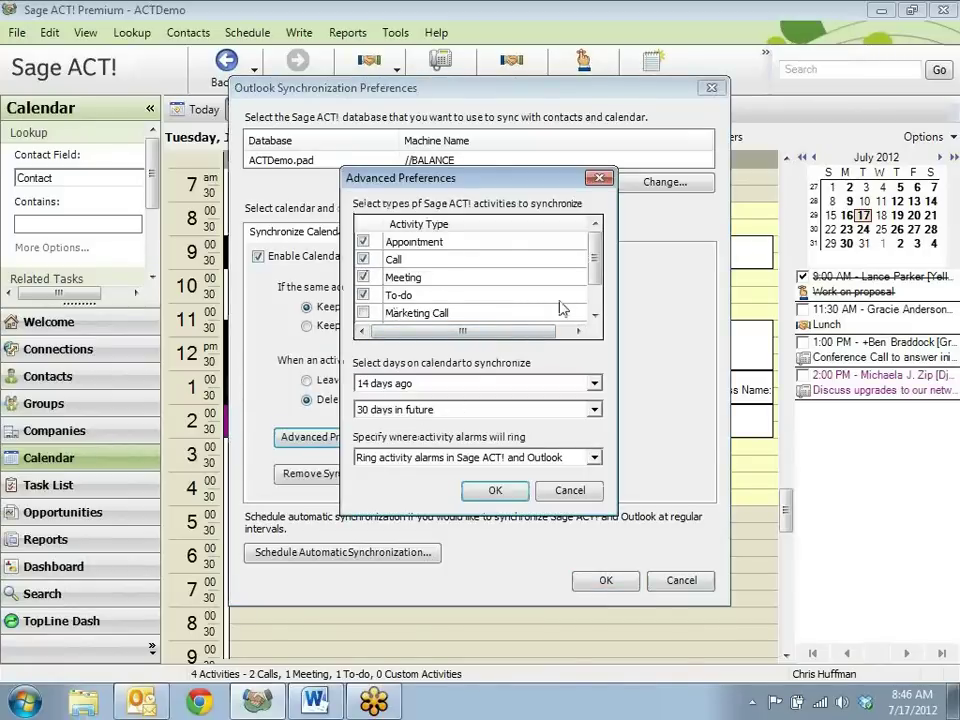
scroll(470, 290, "down", 2)
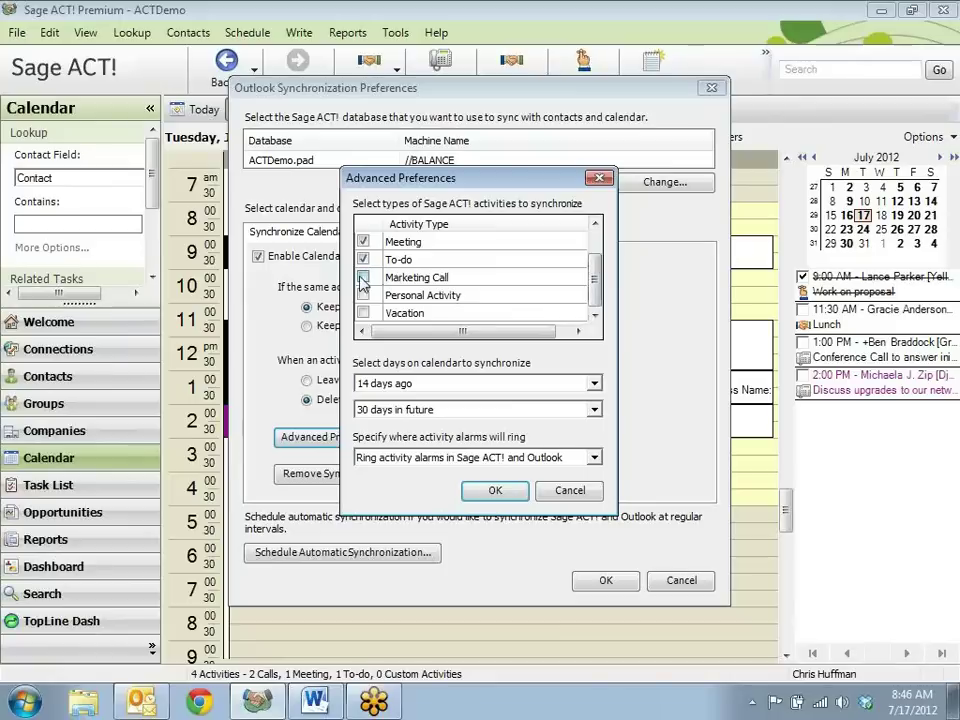
left_click(363, 277)
left_click(363, 295)
left_click(363, 312)
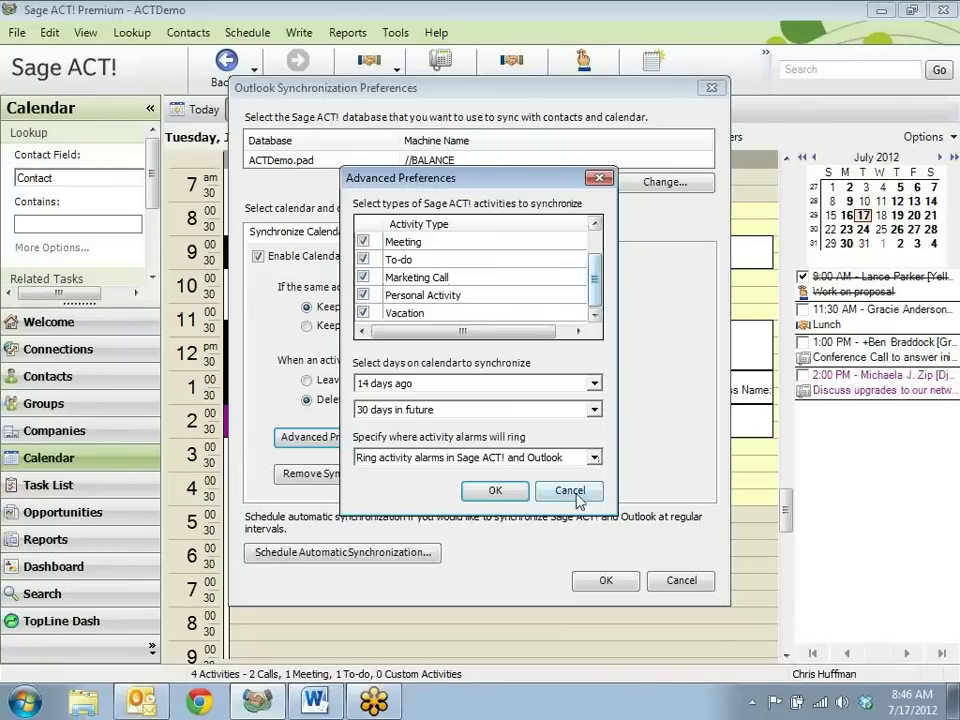
left_click(496, 491)
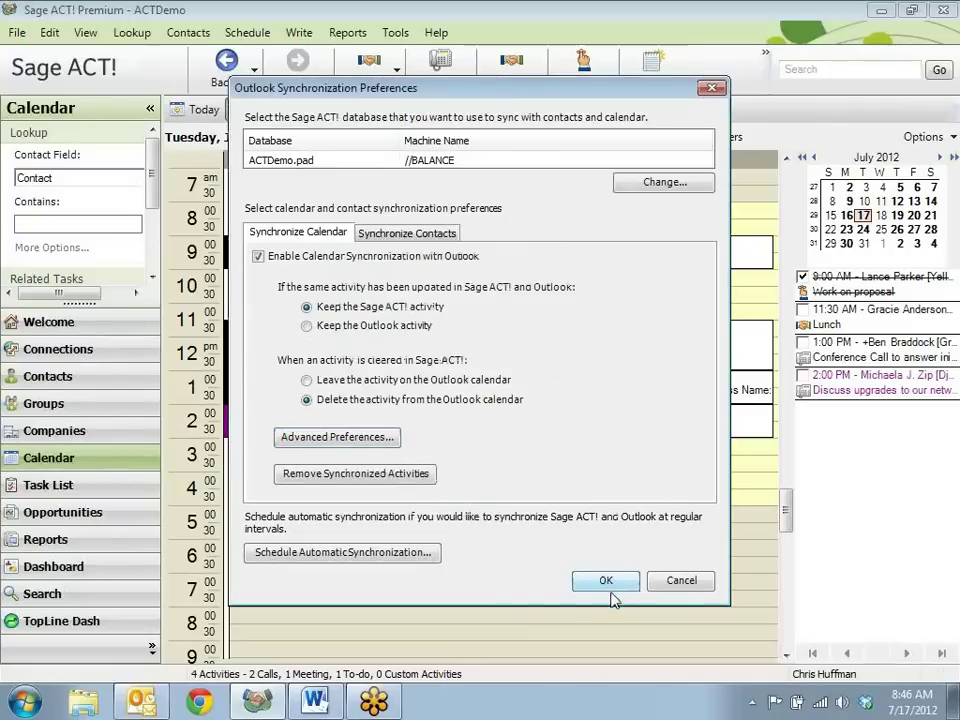
left_click(610, 590)
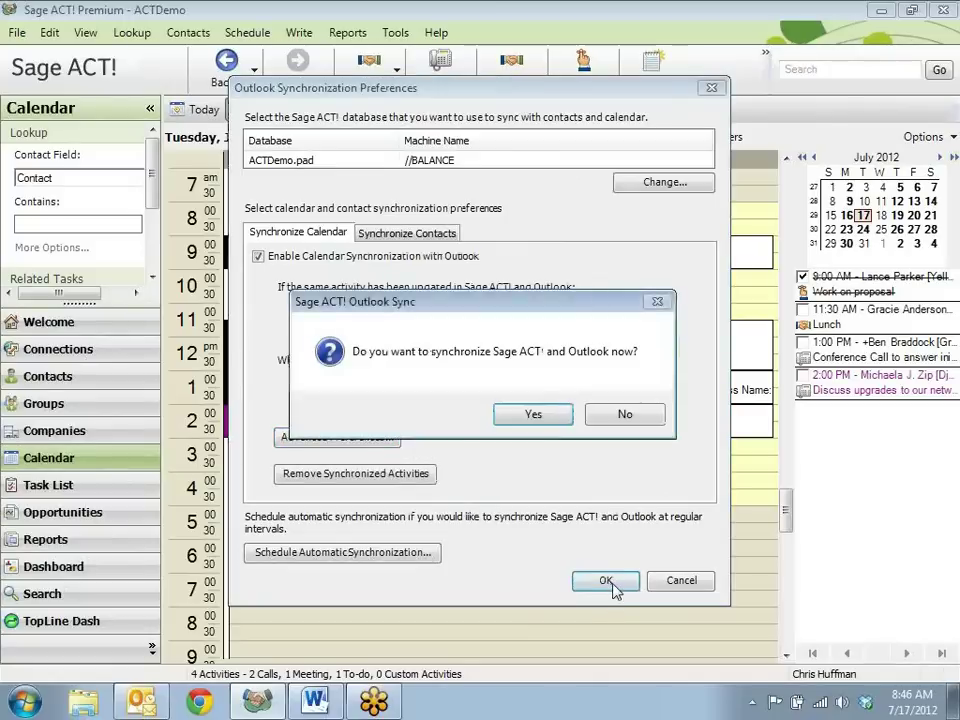
Confirm syncing the ACT! calendar with Outlook now, close Preferences, and bring up Outlook
left_click(536, 418)
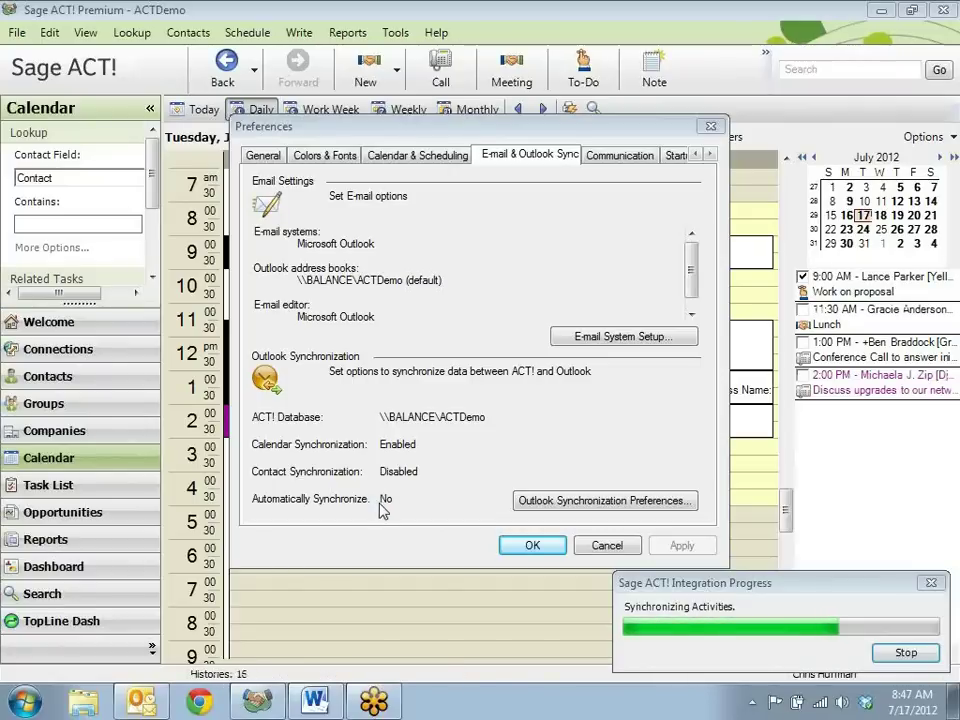
left_click(531, 546)
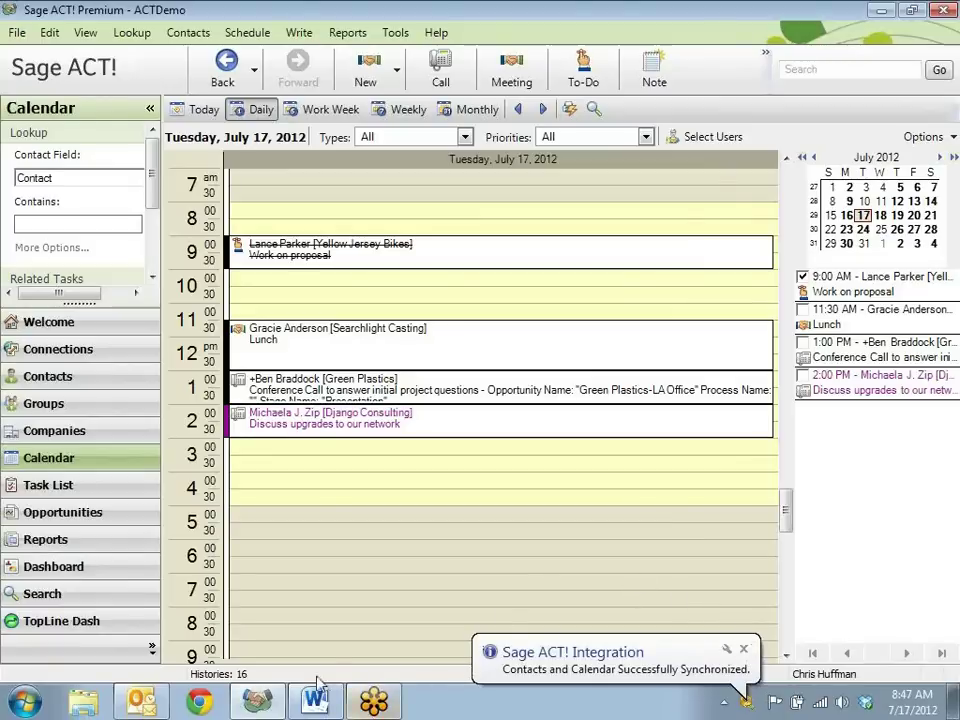
left_click(138, 706)
left_click(79, 565)
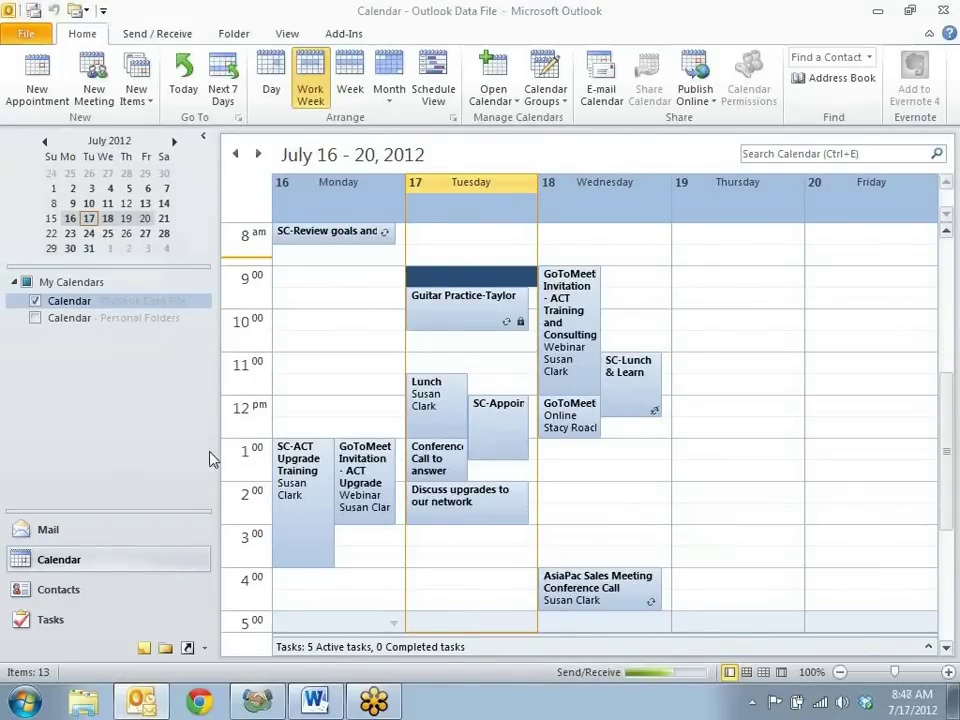
left_click(88, 594)
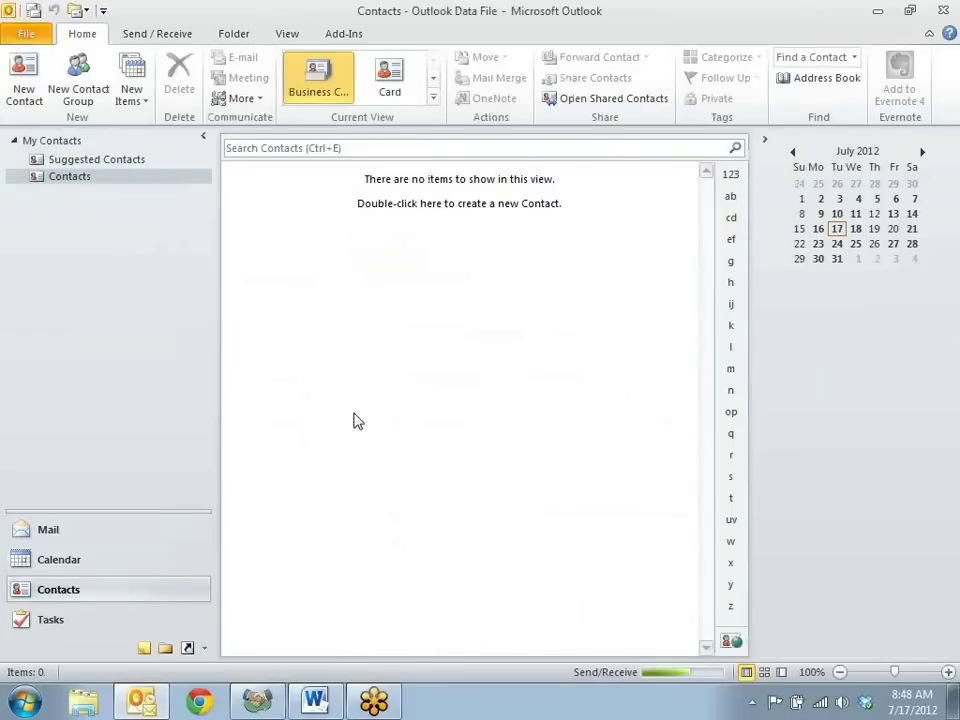
left_click(877, 11)
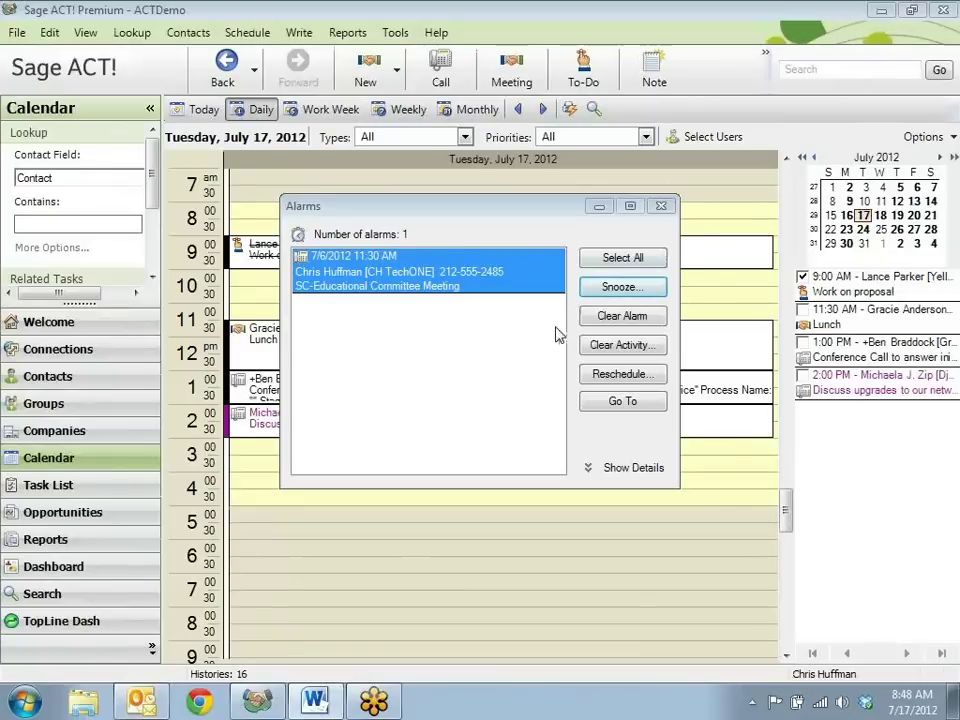
Minimize the Alarms window and reopen Tools > Preferences > E-mail & Outlook Sync, showing the contact sync settings
left_click(599, 207)
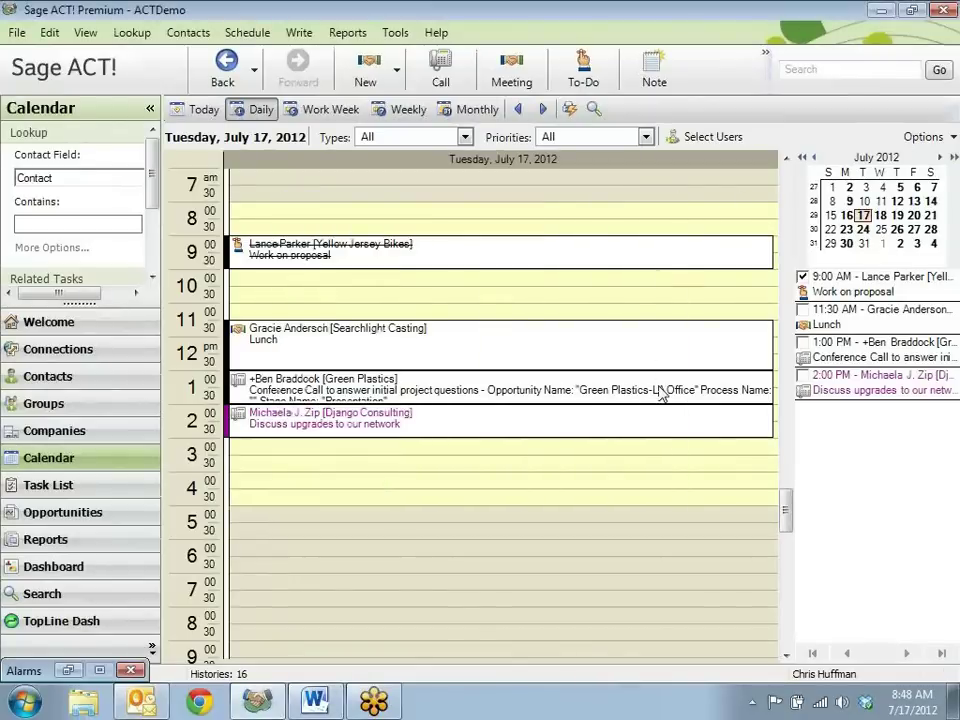
left_click(395, 32)
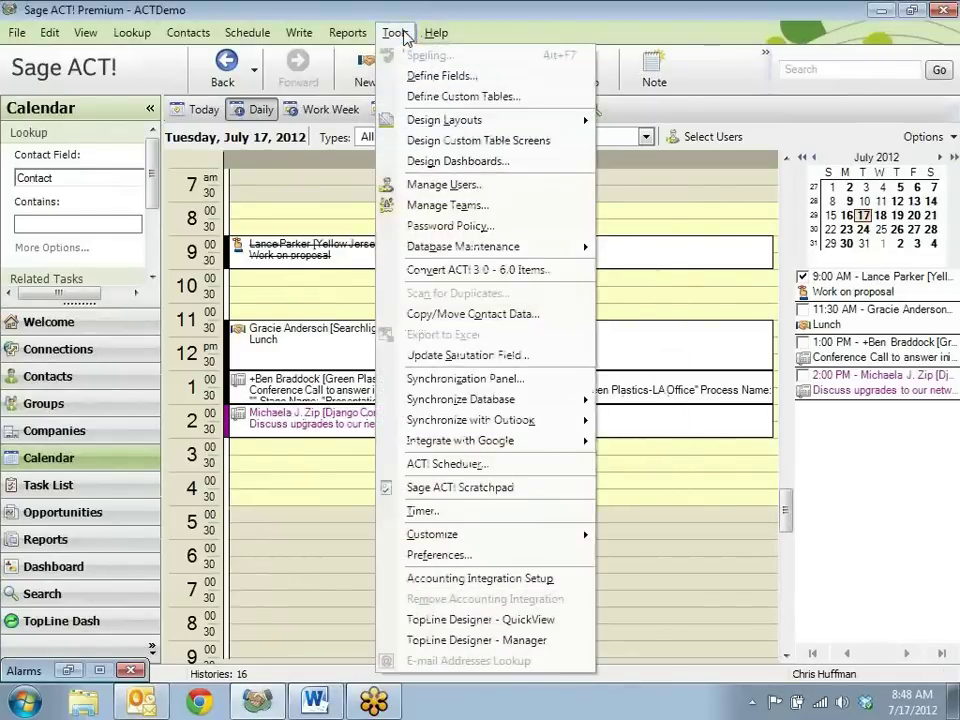
left_click(486, 556)
left_click(510, 158)
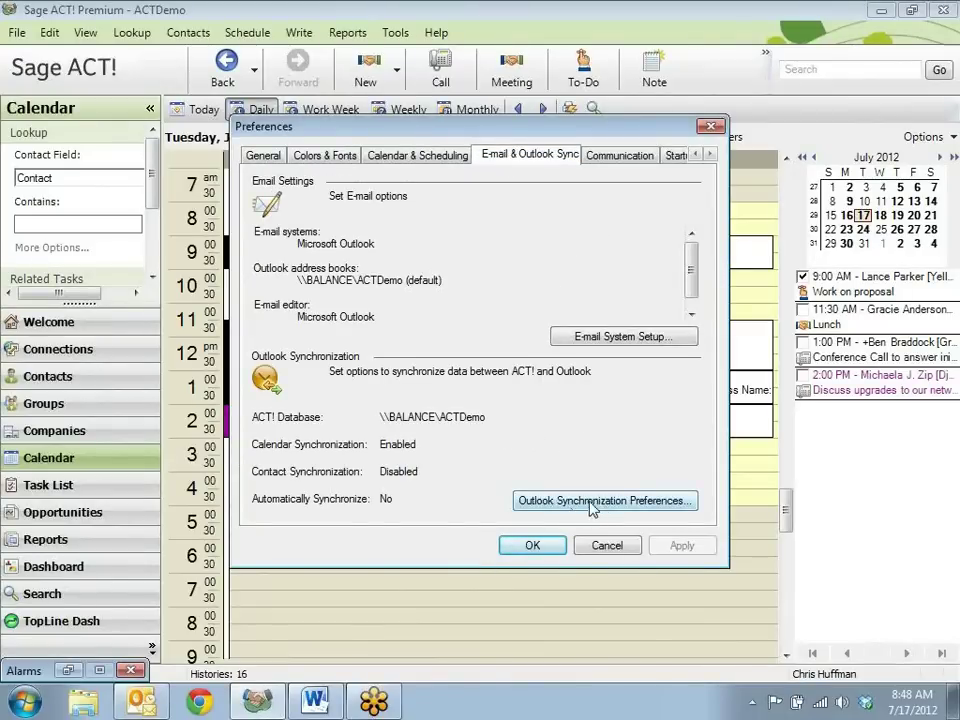
left_click(598, 503)
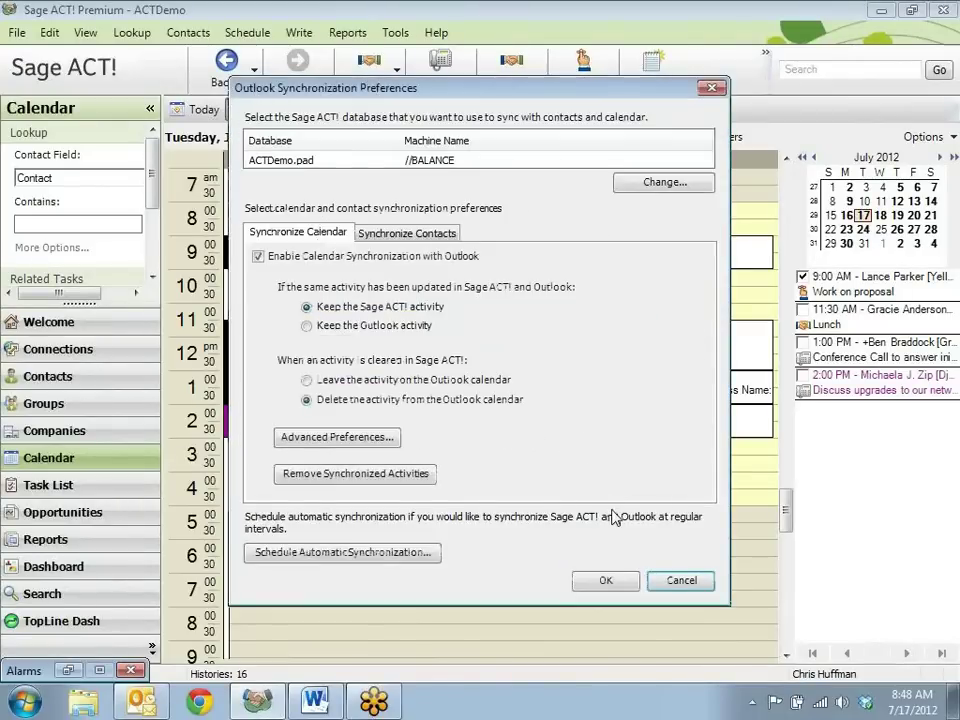
left_click(420, 233)
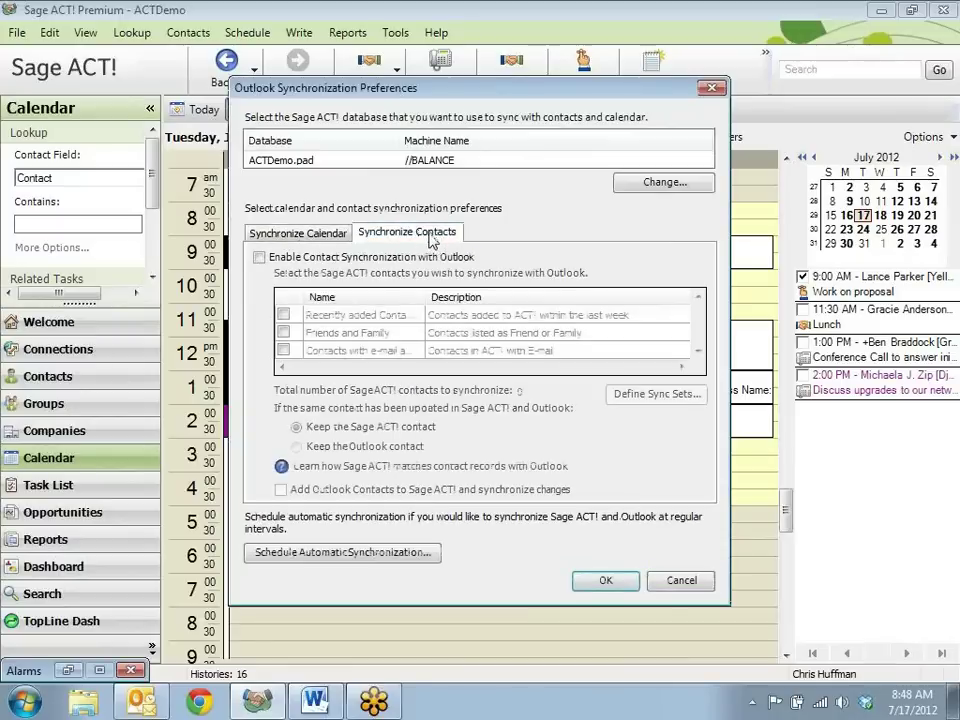
Enable contact synchronization for the Customers group (67 contacts), save it, and agree to sync now
left_click(259, 258)
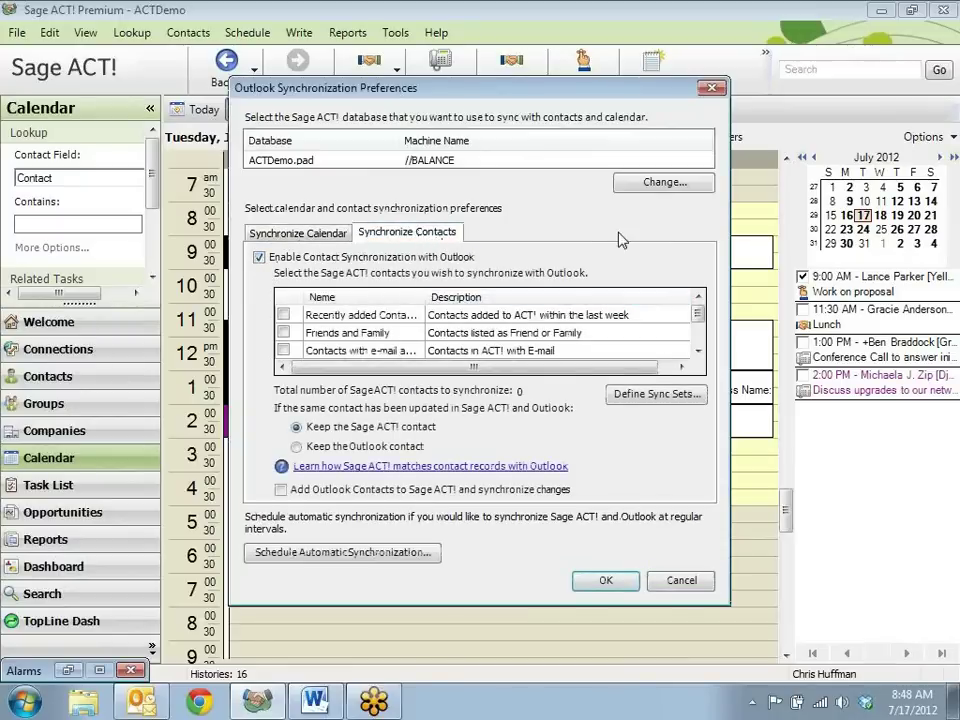
left_click(697, 350)
left_click(697, 350)
left_click(697, 350)
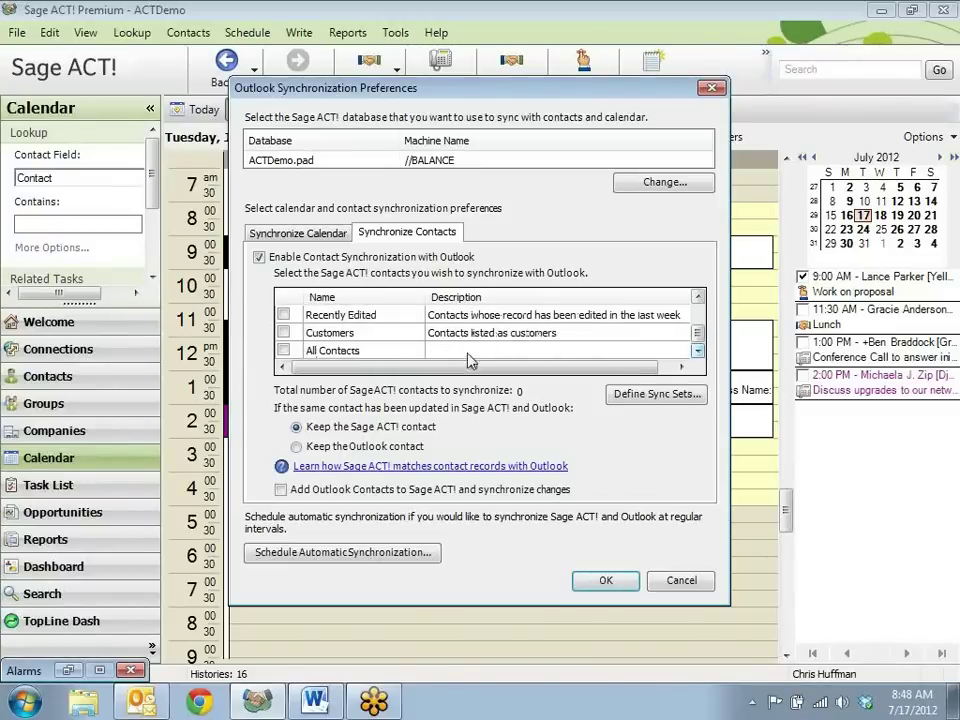
left_click(284, 333)
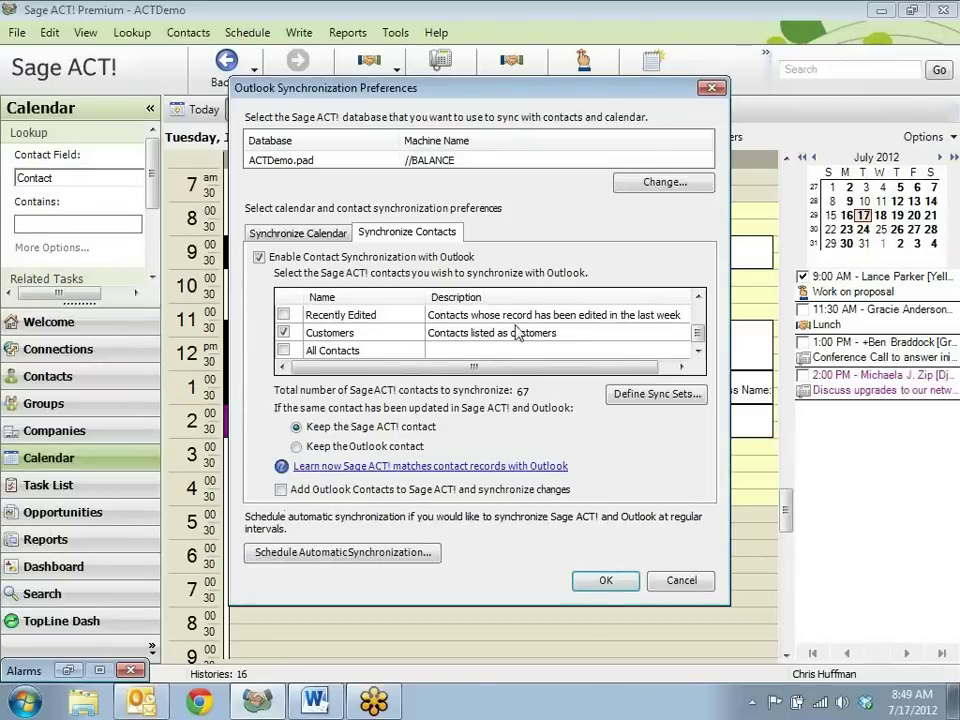
left_click(617, 584)
left_click(532, 414)
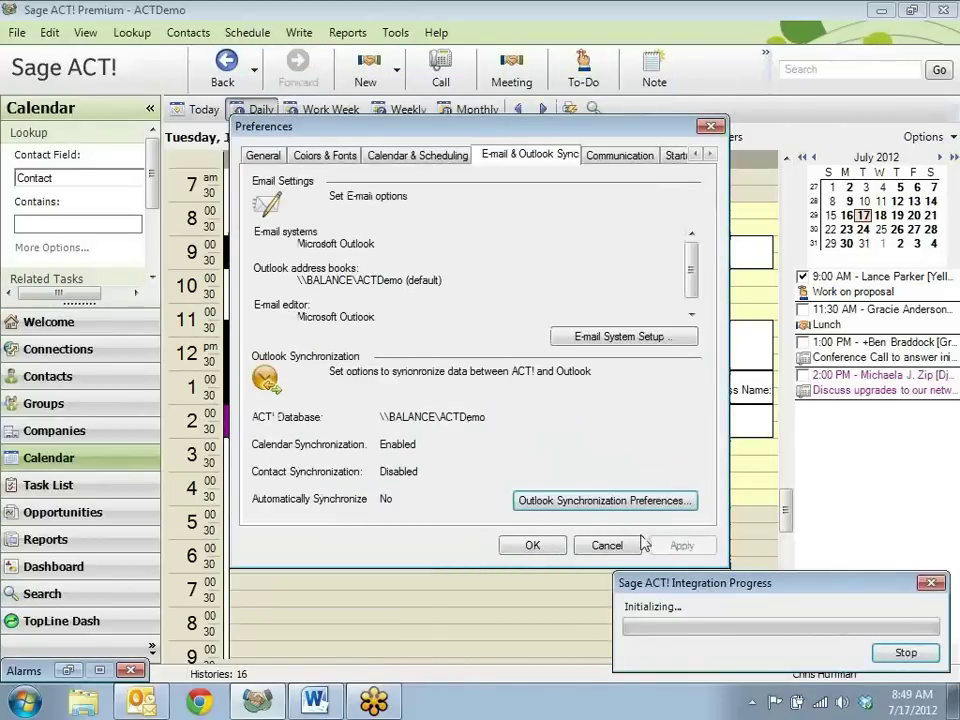
Close Preferences, let the contacts and calendar sync succeed, and view the 67 contacts in Outlook
left_click(637, 545)
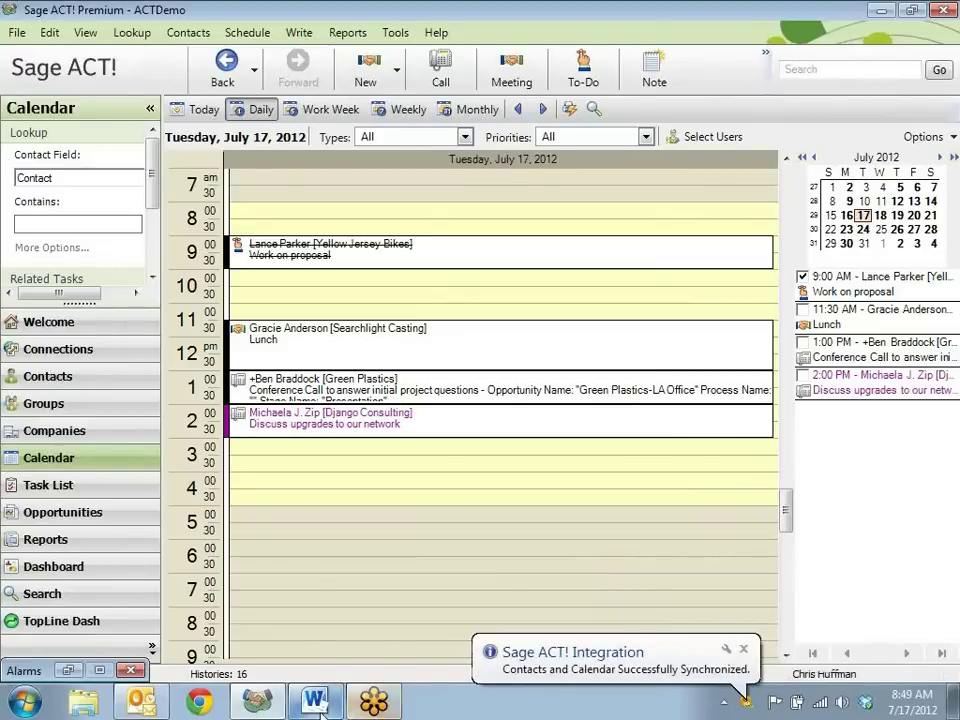
left_click(145, 703)
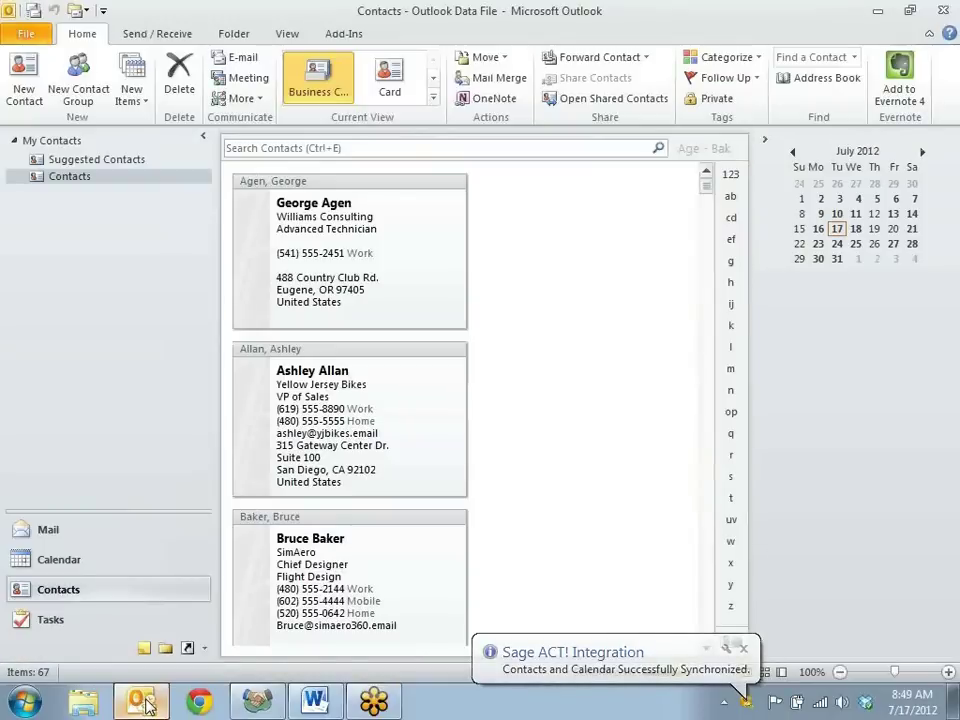